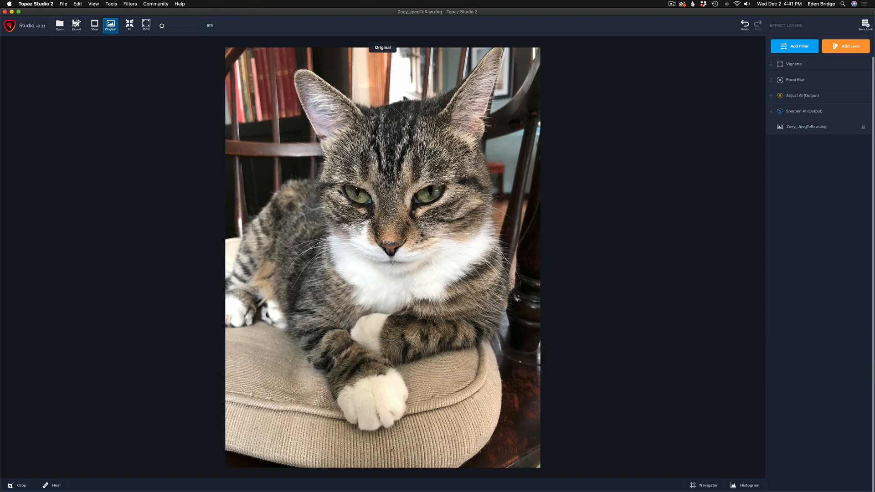
# - Compare the edited cat photo with its original
pyautogui.press('space')
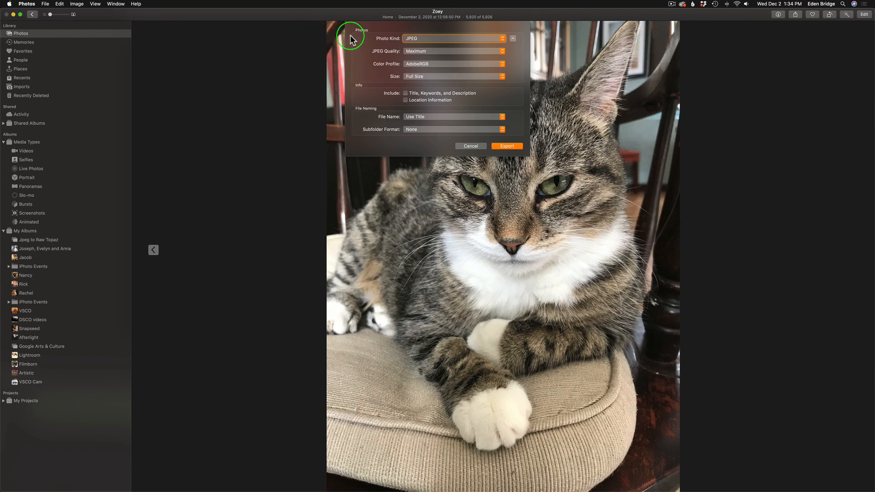
# - Export the cat photo from Photos as a full-size JPEG with maximum quality
pyautogui.click(423, 53)
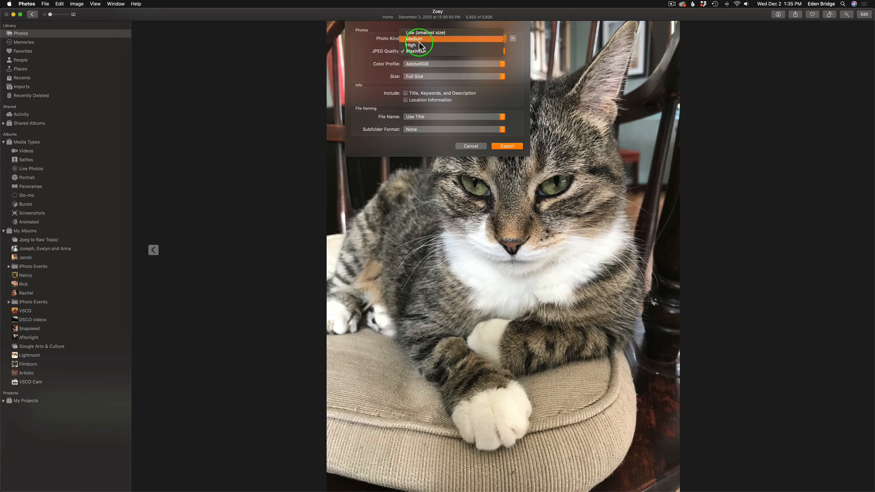
pyautogui.click(422, 51)
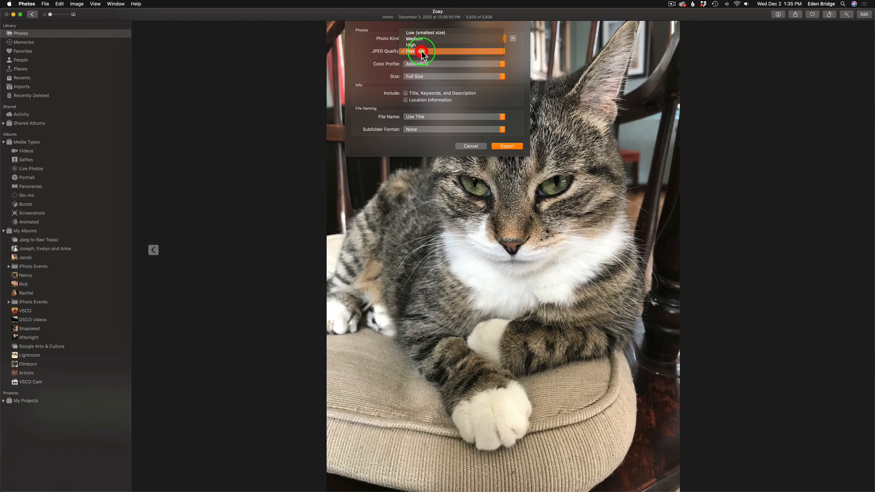
pyautogui.click(421, 78)
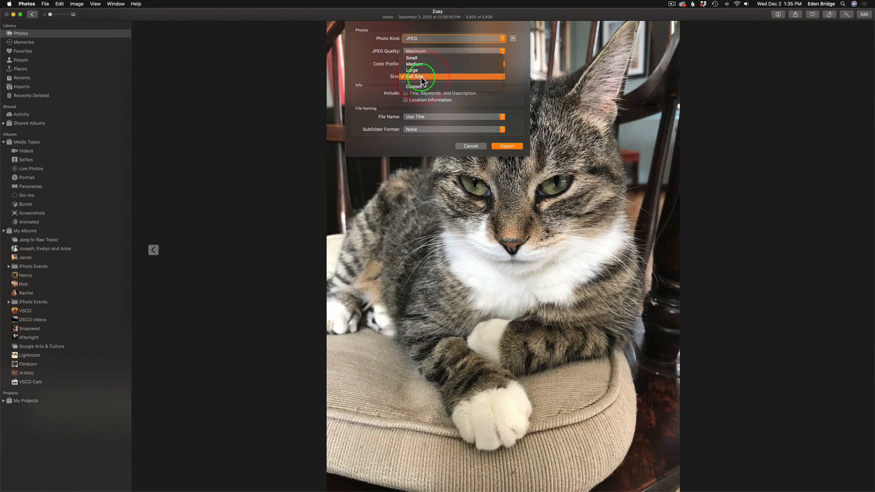
pyautogui.click(420, 77)
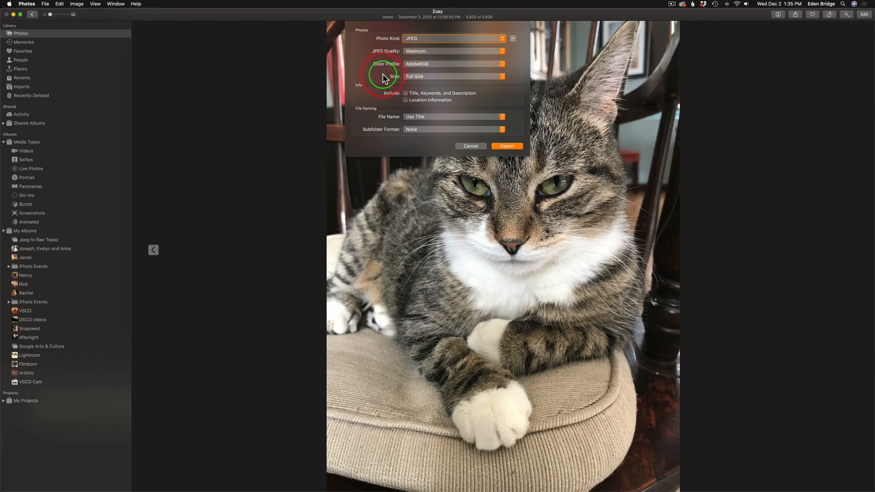
pyautogui.click(508, 146)
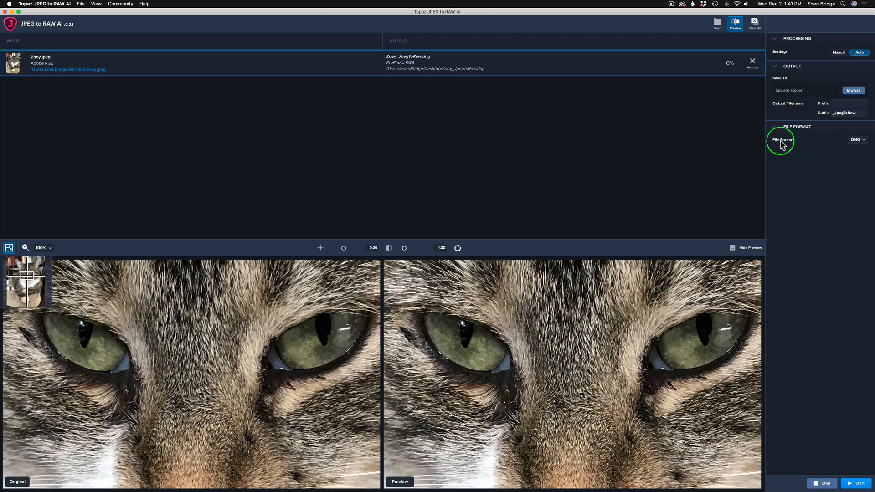
# - In Topaz JPEG to RAW AI, keep DNG as the output format and convert Zoey.jpeg
pyautogui.click(858, 140)
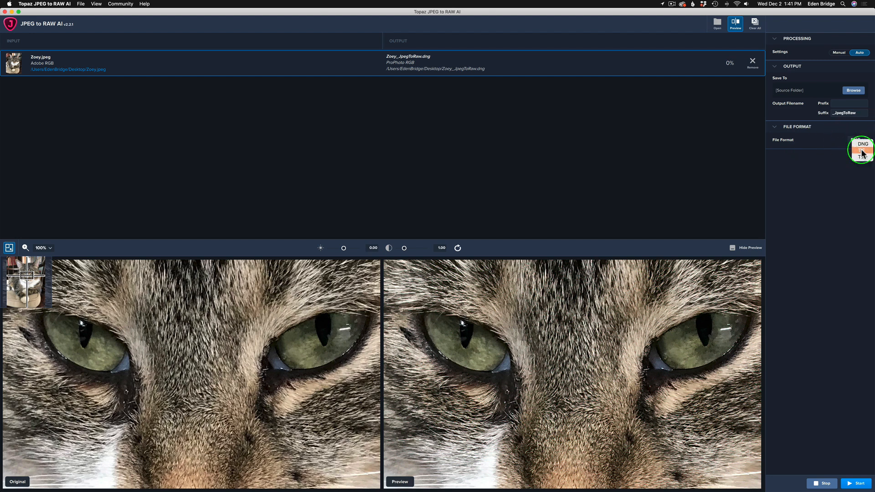
pyautogui.click(836, 143)
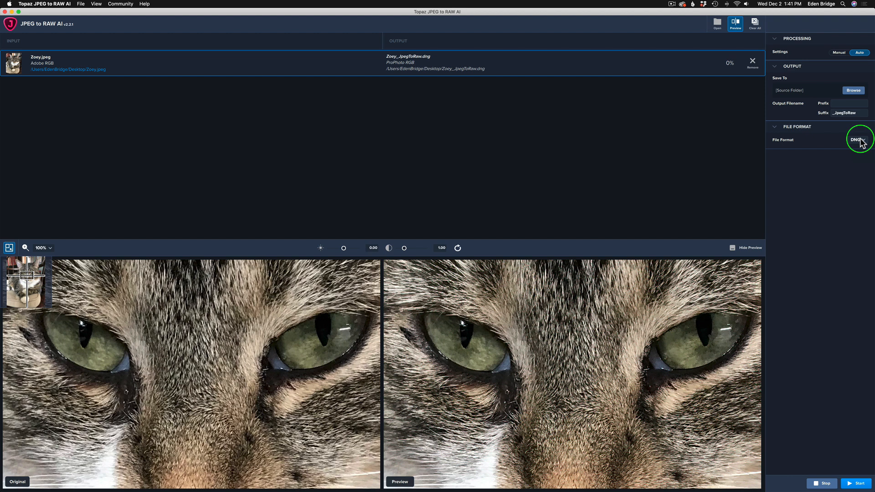
pyautogui.click(858, 482)
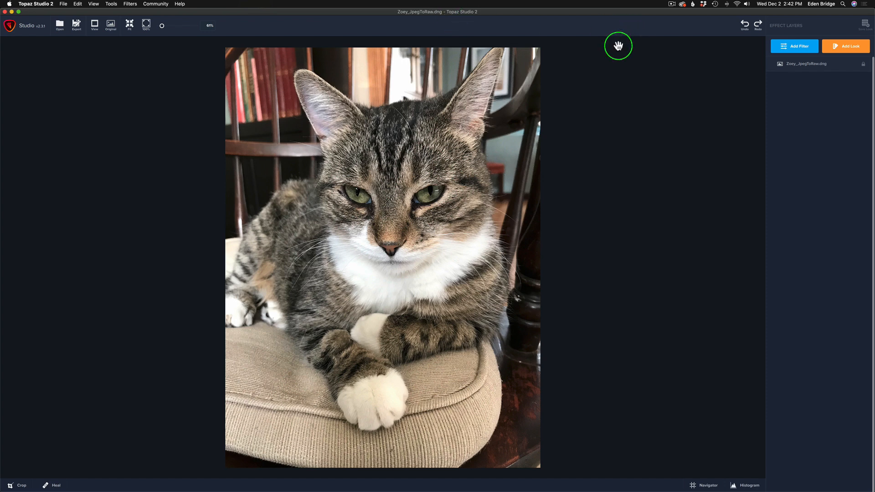
# - In Topaz Studio 2, look over the available filters and apply the Sharpen AI plugin in Sharpen mode with automatic settings
pyautogui.click(797, 45)
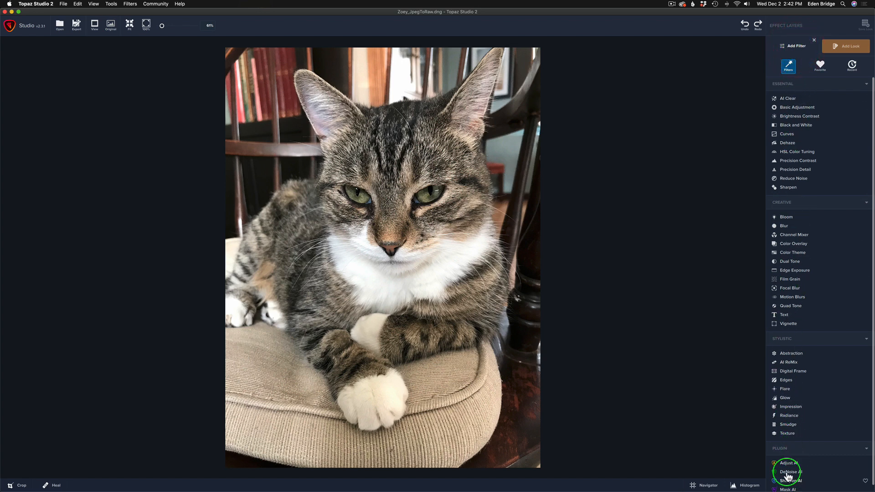
pyautogui.click(651, 190)
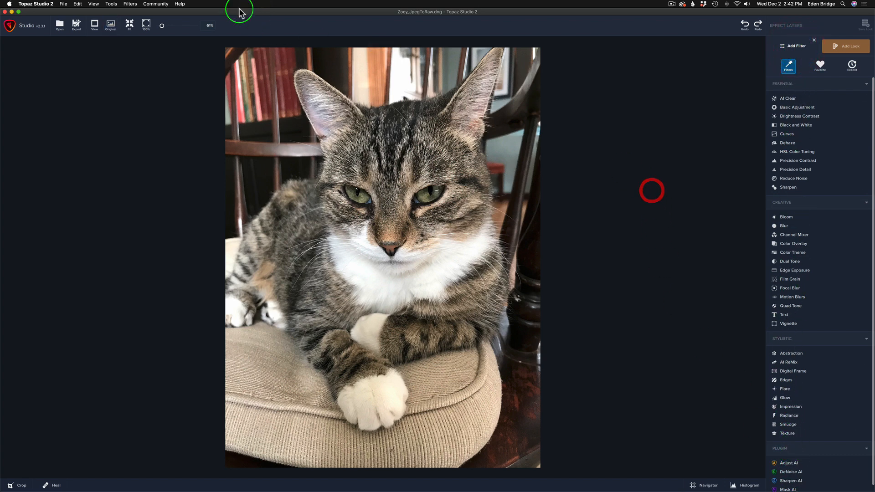
pyautogui.click(133, 5)
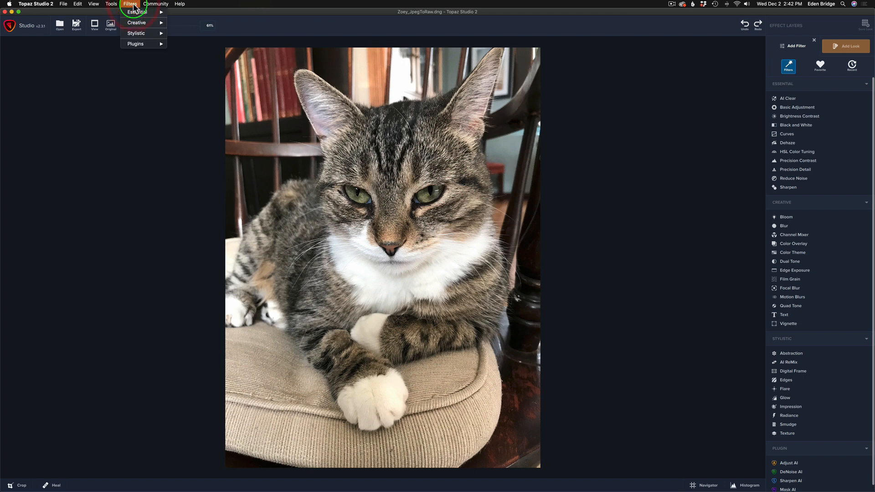
pyautogui.moveTo(133, 13)
pyautogui.moveTo(137, 43)
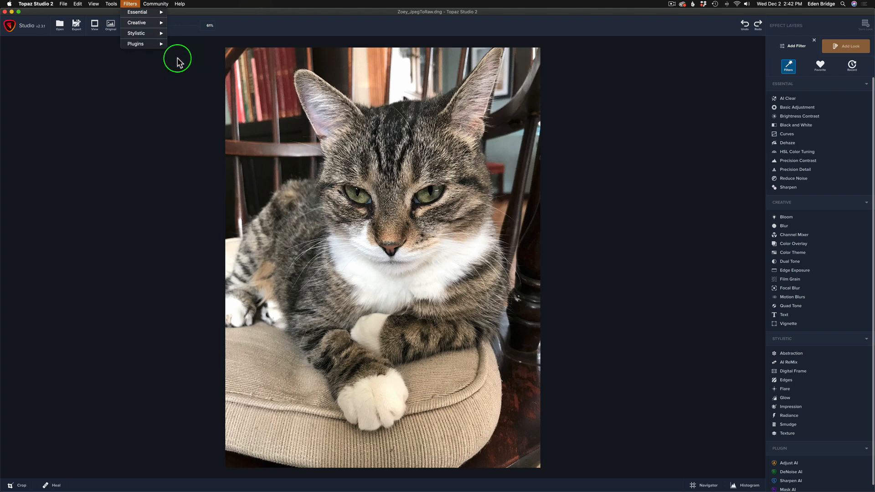
pyautogui.click(128, 103)
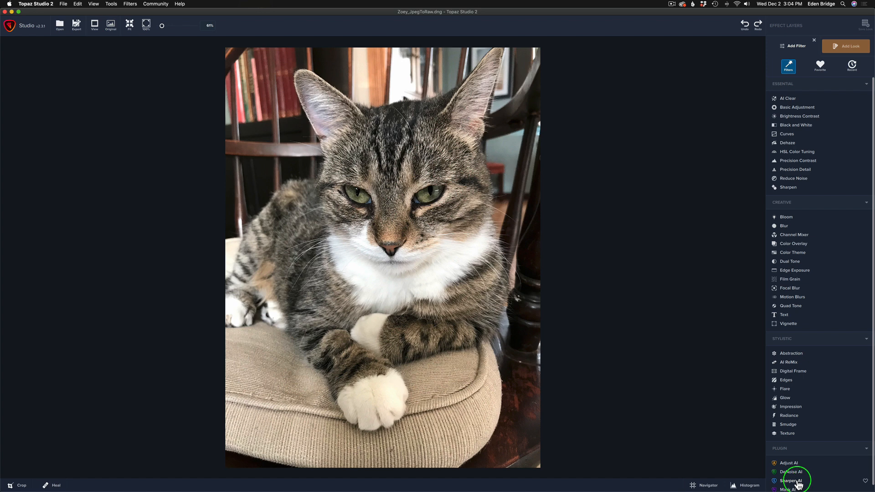
pyautogui.click(799, 484)
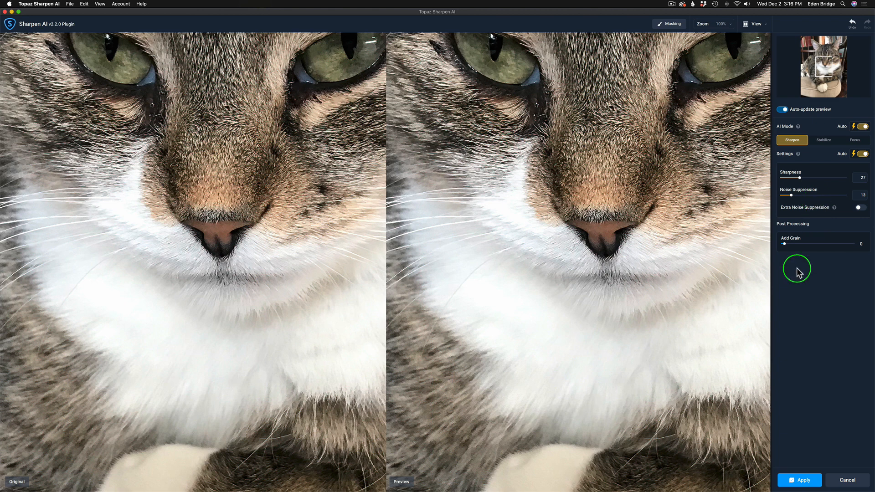
pyautogui.click(803, 479)
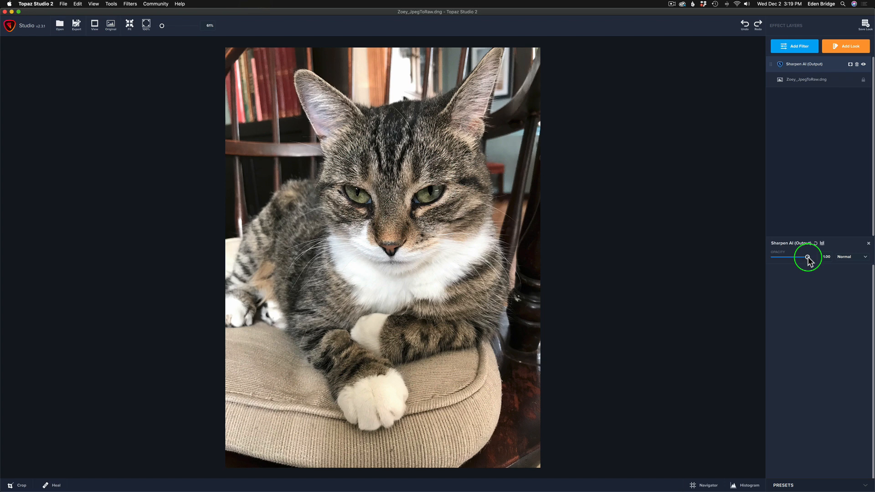
# - Add the Adjust AI plugin filter, set Auto Adjust AI to Standard and compare it with the original
pyautogui.click(800, 47)
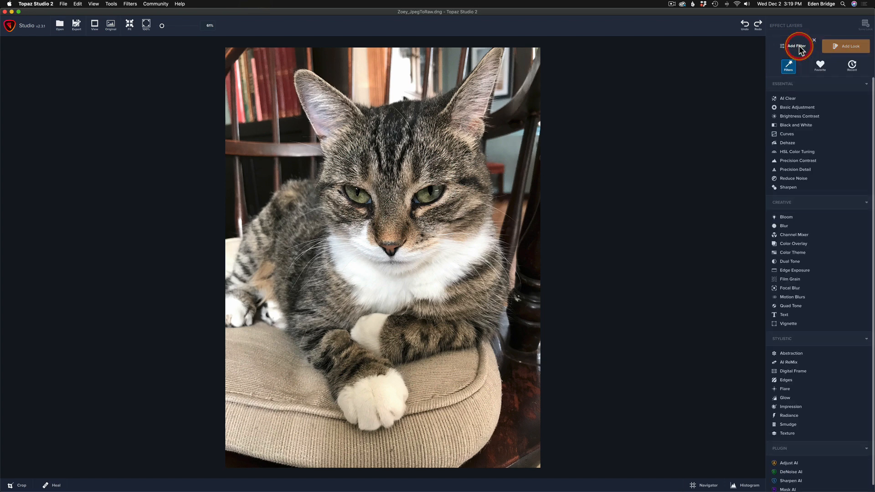
pyautogui.click(790, 464)
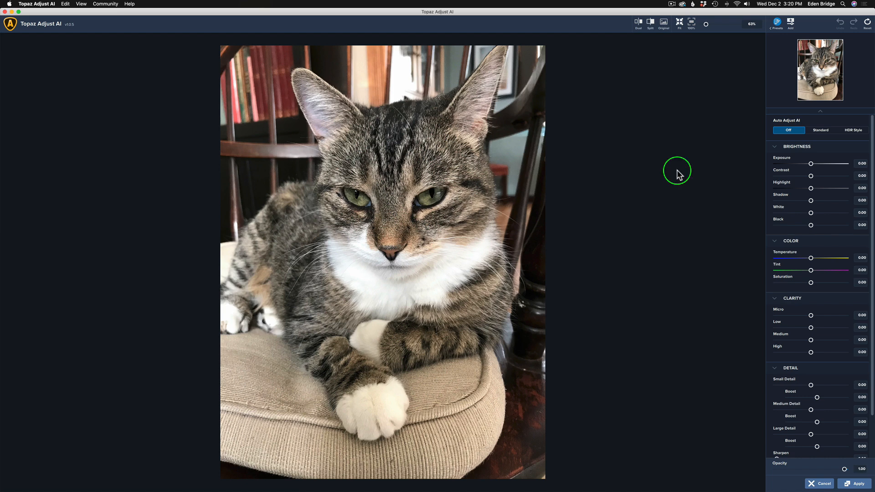
pyautogui.click(821, 131)
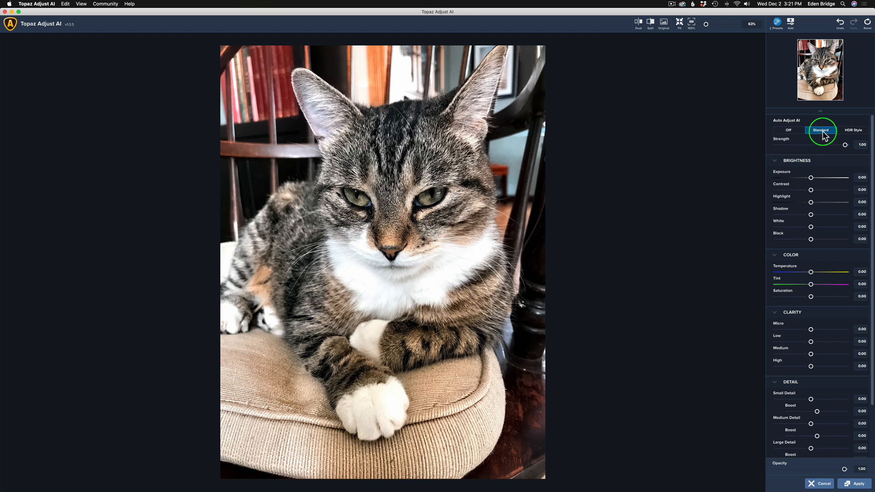
pyautogui.click(664, 191)
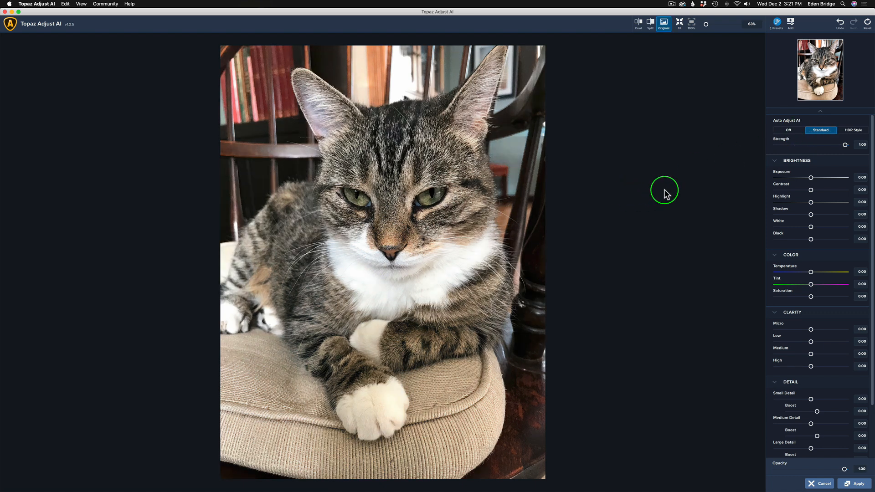
pyautogui.click(665, 191)
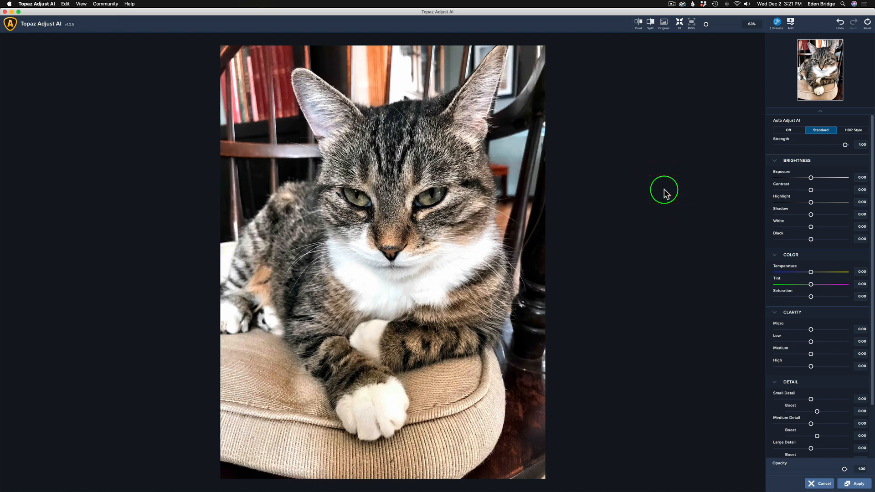
# - Try the HDR Style auto adjustment and return to Standard, keeping its strength at 1.00
pyautogui.click(856, 130)
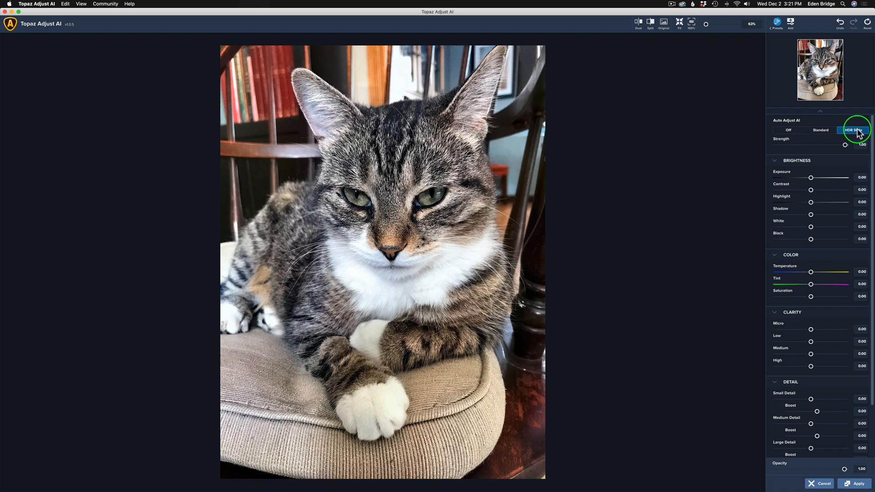
pyautogui.click(820, 130)
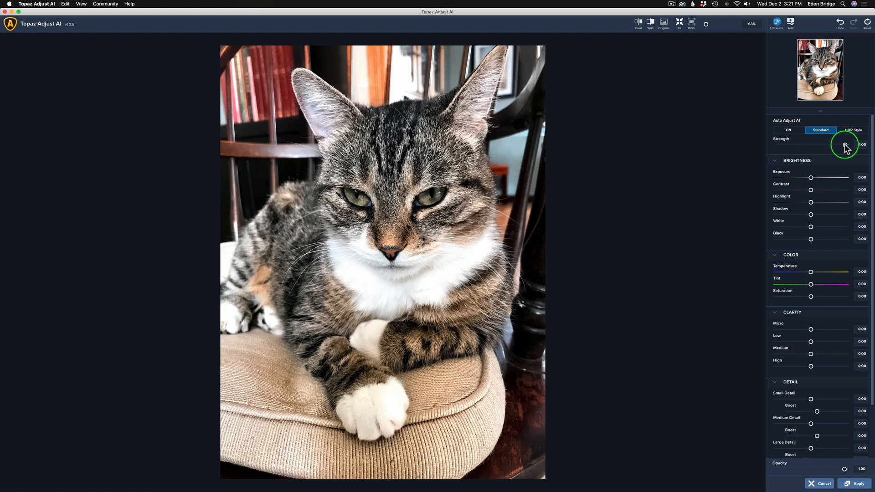
pyautogui.moveTo(845, 146)
pyautogui.mouseDown()
pyautogui.moveTo(791, 142)
pyautogui.moveTo(853, 146)
pyautogui.mouseUp()
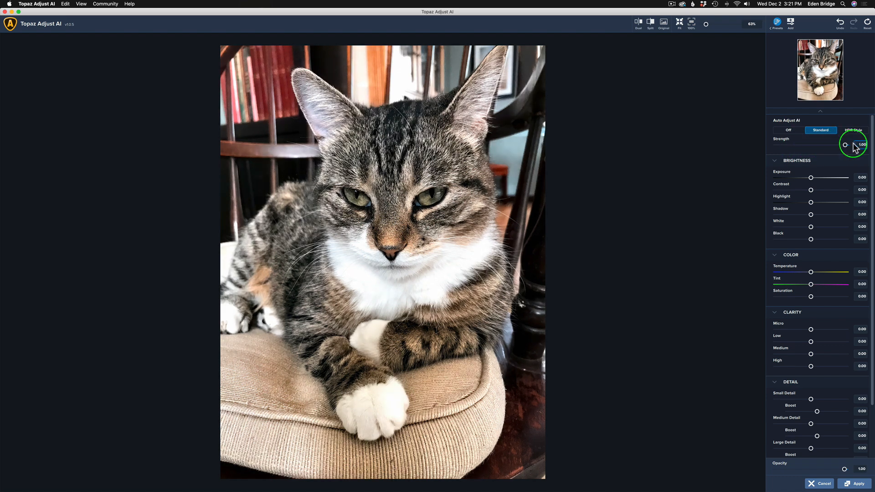
pyautogui.click(852, 144)
# - Look through the Featured presets in Adjust AI and apply the Dark Mood preset
pyautogui.click(777, 23)
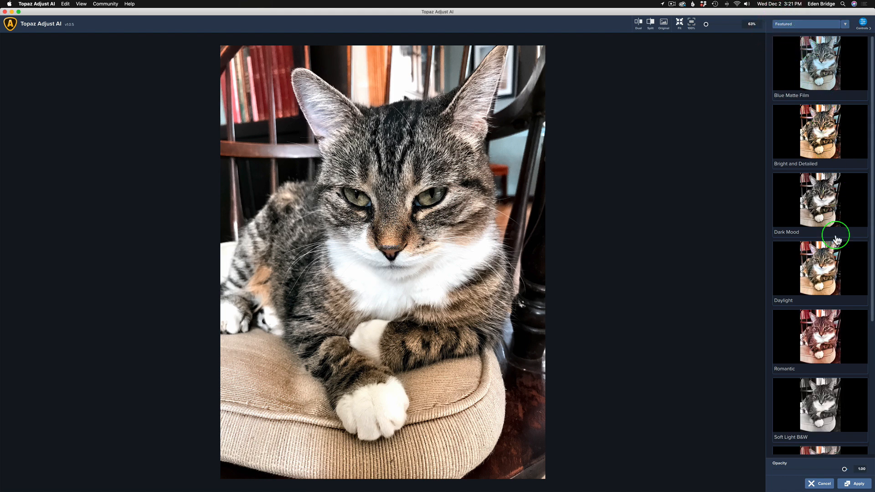
pyautogui.scroll(-5, 833, 365)
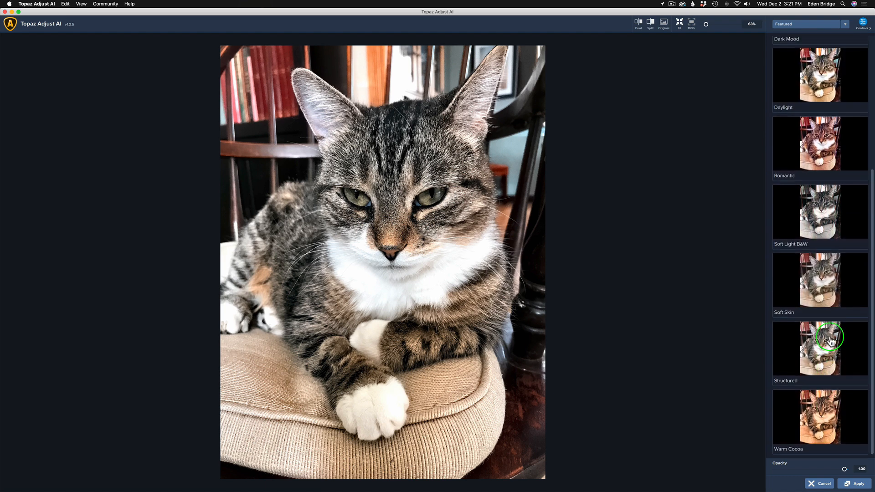
pyautogui.scroll(3, 828, 328)
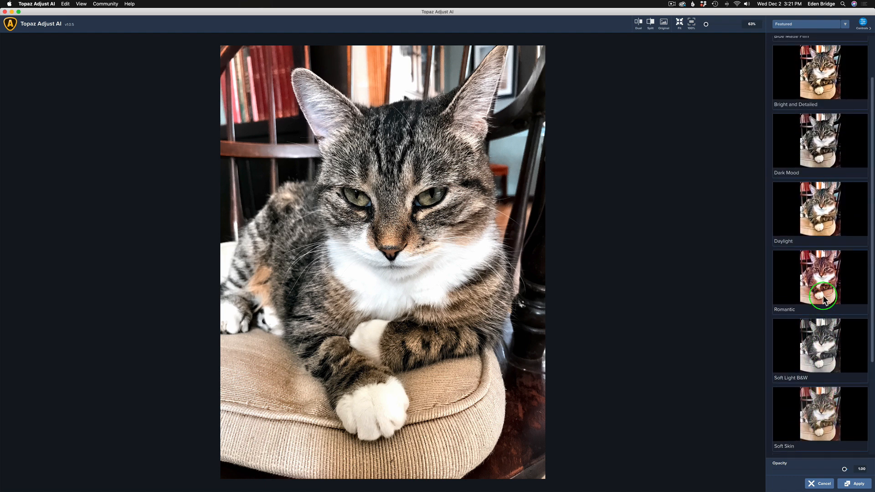
pyautogui.scroll(1, 824, 118)
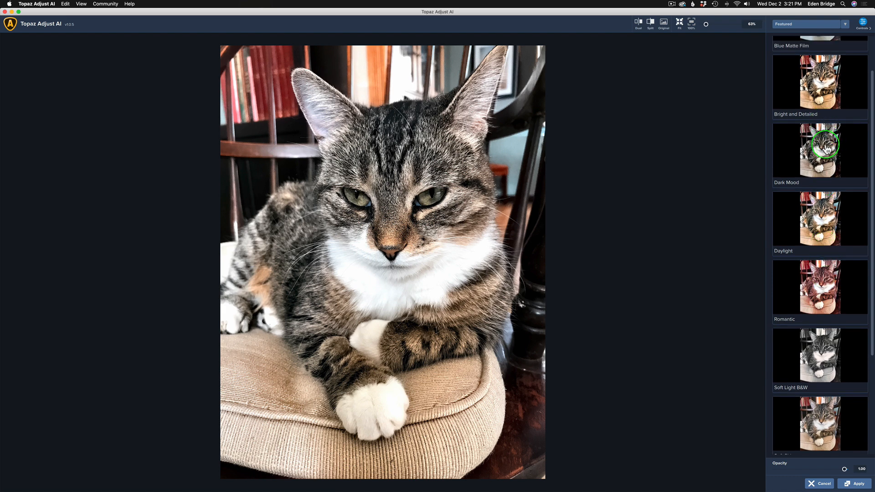
pyautogui.click(826, 146)
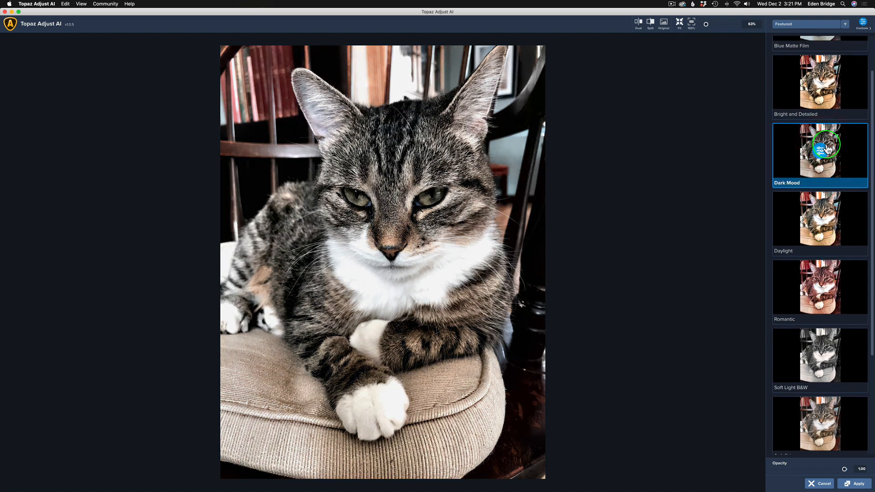
# - Look through the remaining Featured presets, then try Ansel HDR and Coastal Sunrise from the HDR Looks collection
pyautogui.scroll(-1, 839, 186)
pyautogui.scroll(-3, 840, 185)
pyautogui.scroll(5, 840, 184)
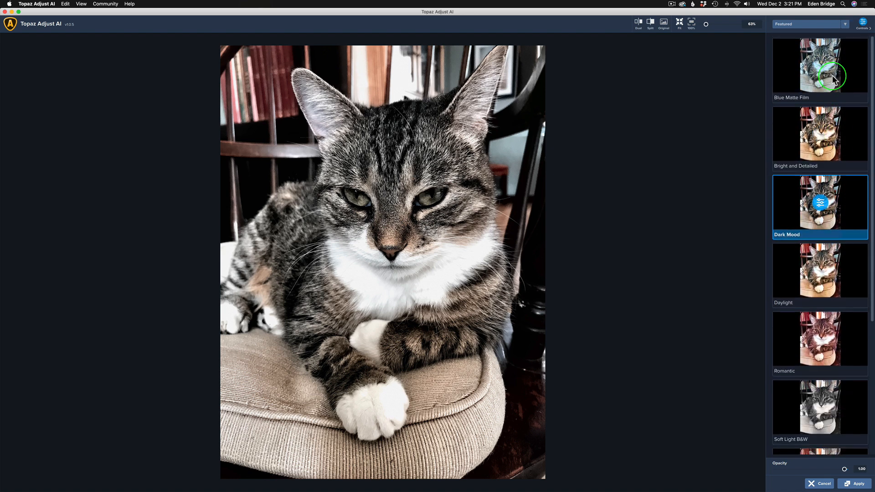
pyautogui.click(843, 24)
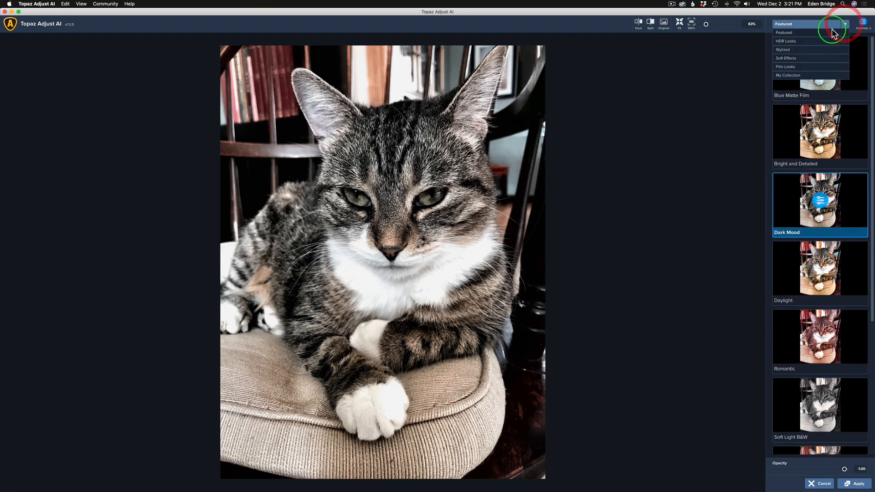
pyautogui.click(824, 42)
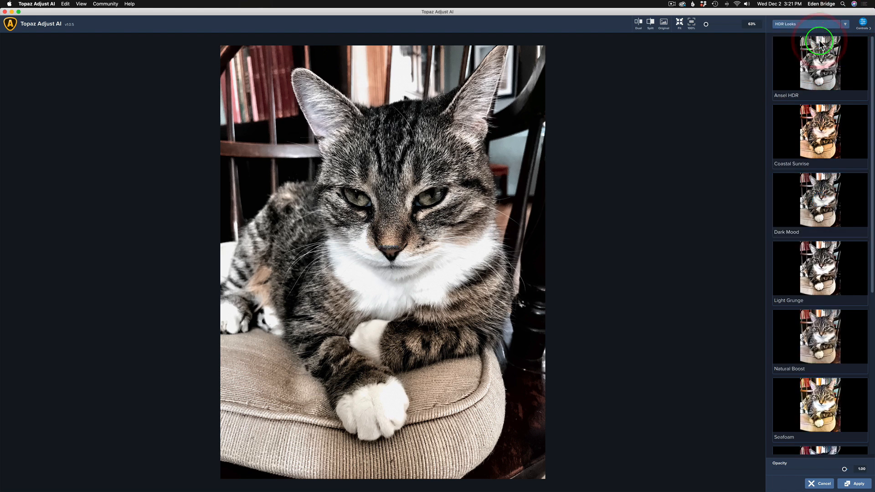
pyautogui.click(820, 67)
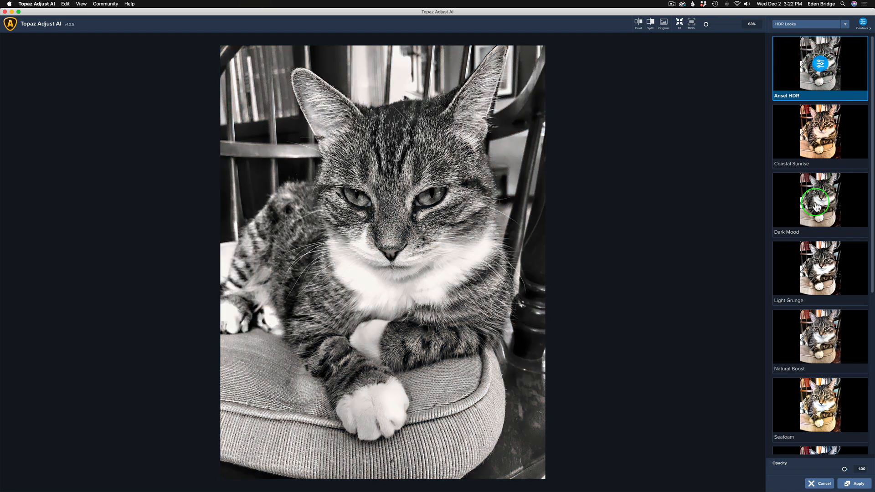
pyautogui.click(817, 129)
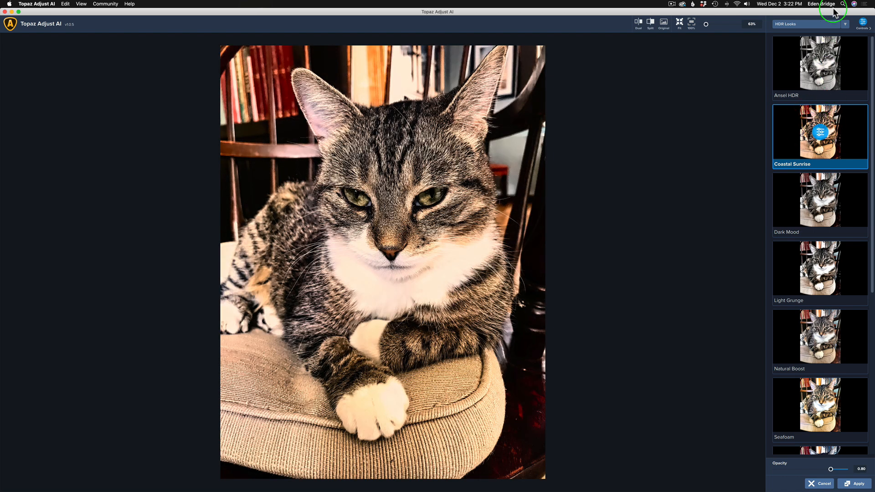
# - Look through the Stylized preset collection and try the New Vintage Fade and Warm Cocoa presets
pyautogui.scroll(-4, 828, 223)
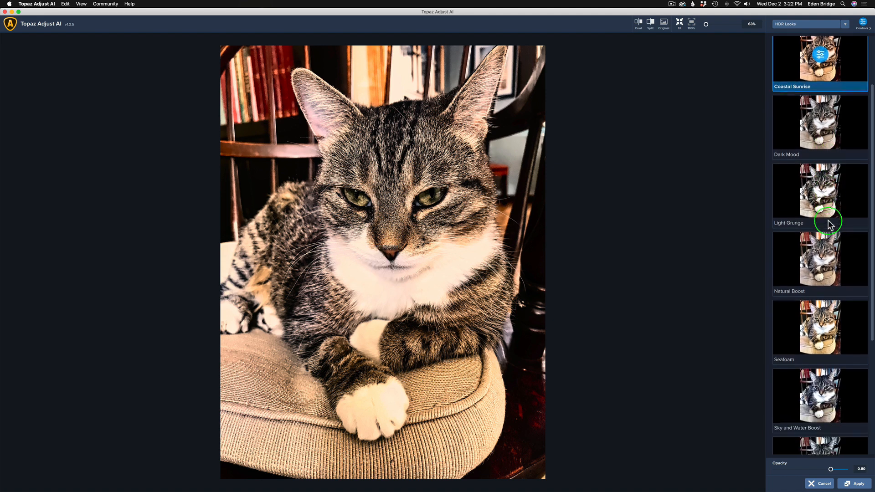
pyautogui.click(845, 24)
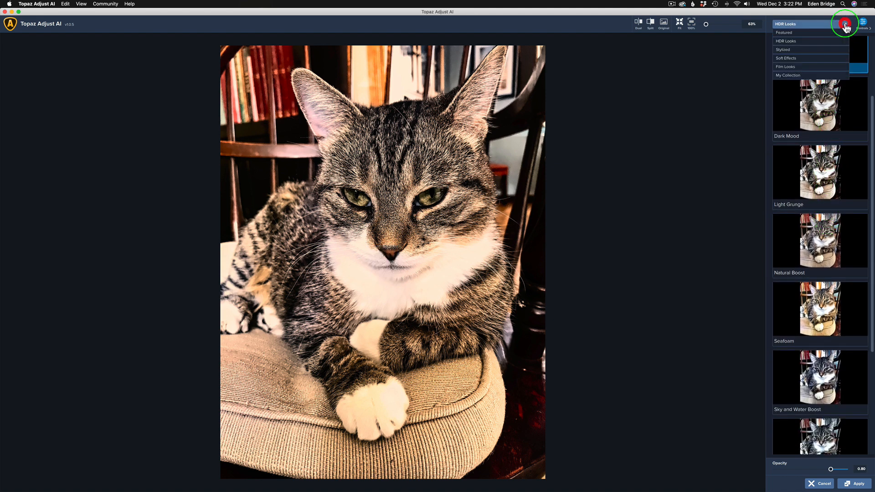
pyautogui.click(795, 49)
pyautogui.scroll(-6, 828, 250)
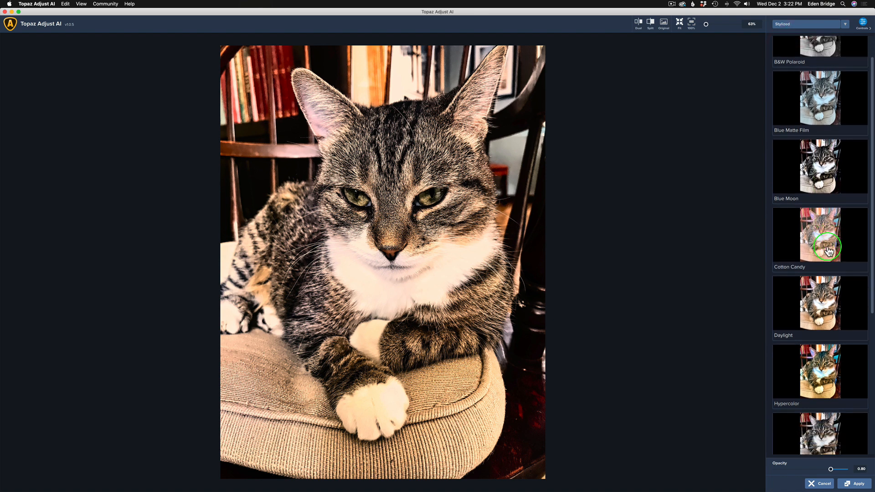
pyautogui.scroll(-3, 829, 249)
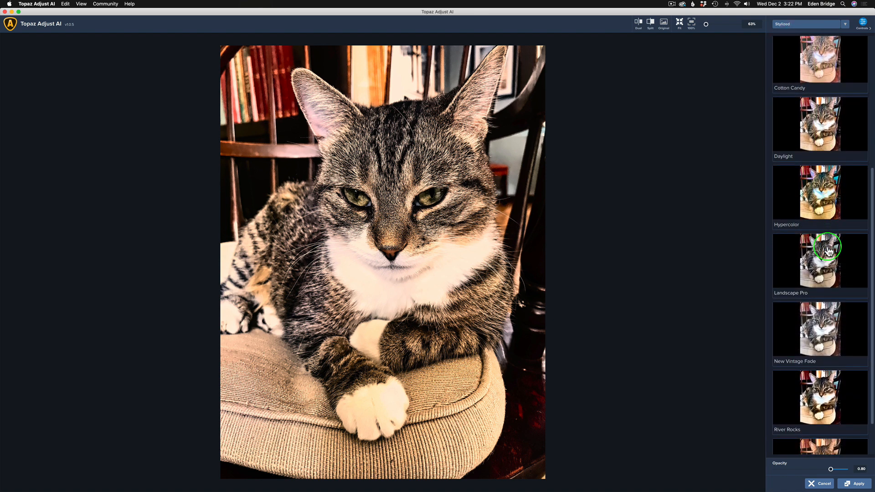
pyautogui.scroll(-3, 828, 249)
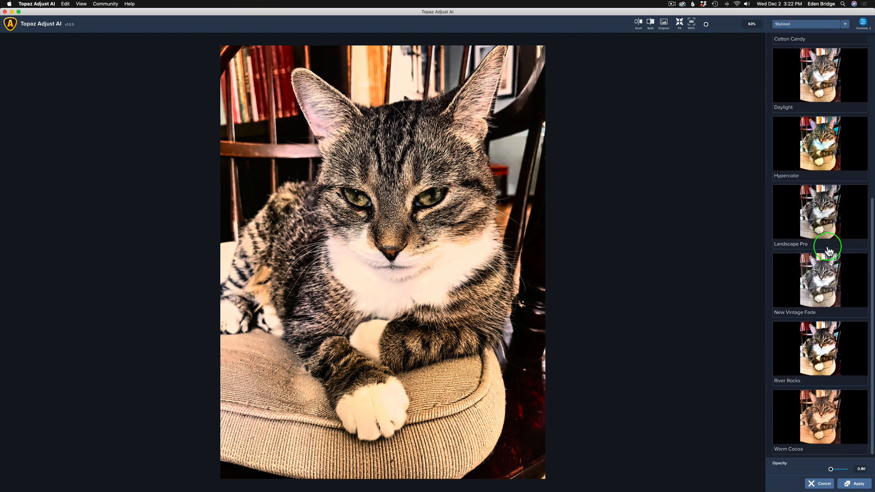
pyautogui.click(821, 288)
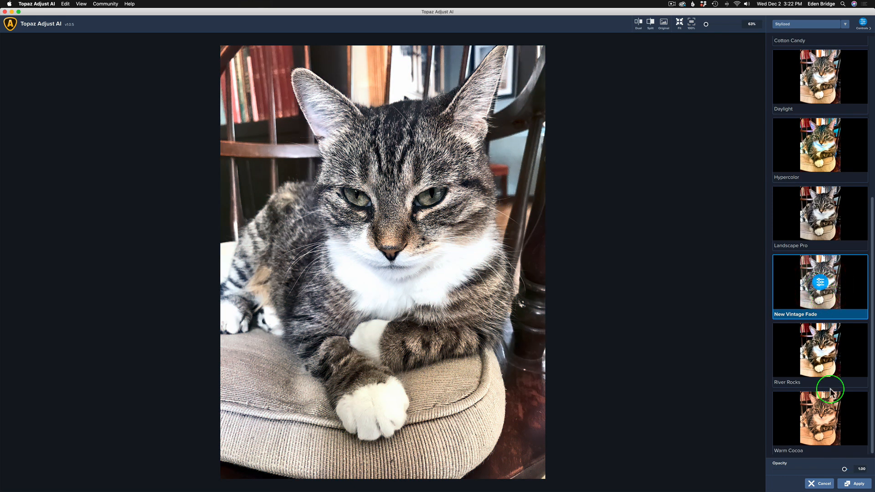
pyautogui.click(825, 411)
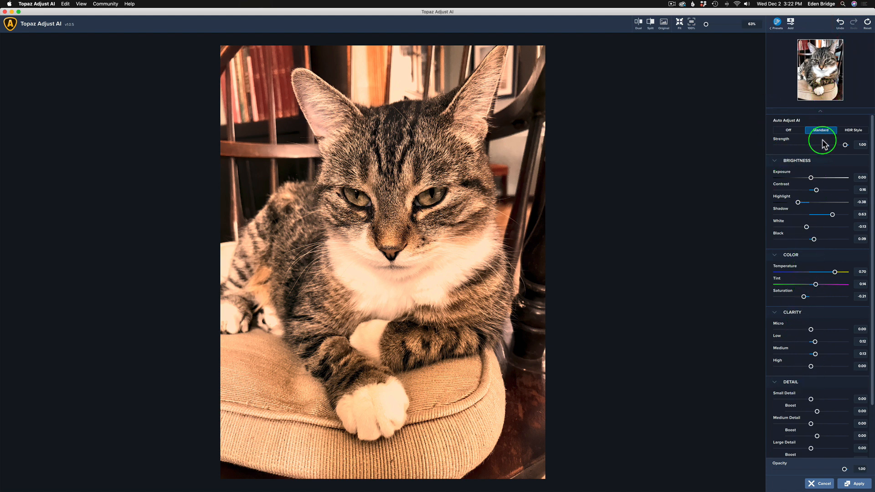
# - Clear the preset adjustments while keeping Standard auto adjustment, and set Highlight to -0.45 and Shadow to 0.45
pyautogui.click(853, 23)
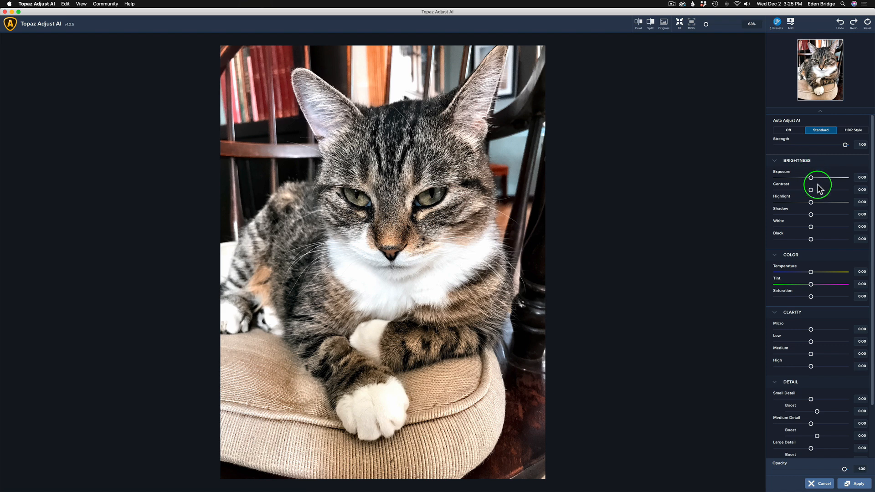
pyautogui.click(810, 202)
pyautogui.moveTo(809, 203); pyautogui.dragTo(795, 206)
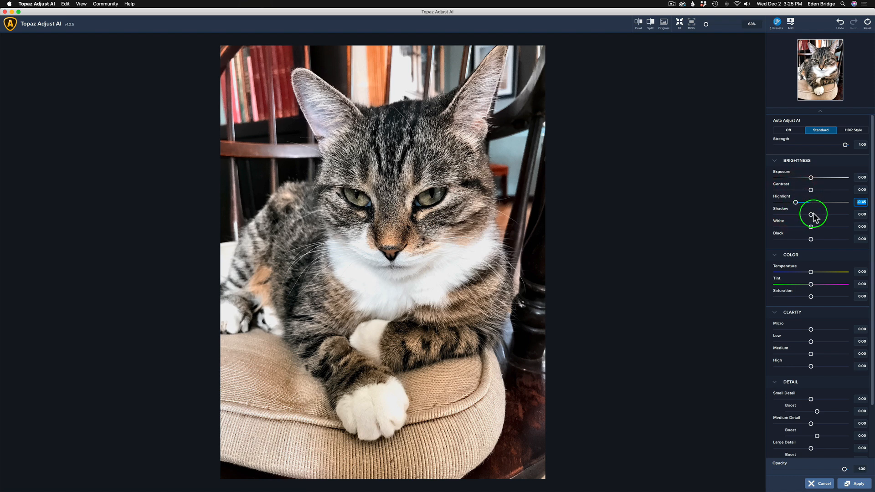
pyautogui.click(811, 215)
pyautogui.moveTo(812, 218)
pyautogui.mouseDown()
pyautogui.moveTo(834, 215)
pyautogui.moveTo(826, 214)
pyautogui.mouseUp()
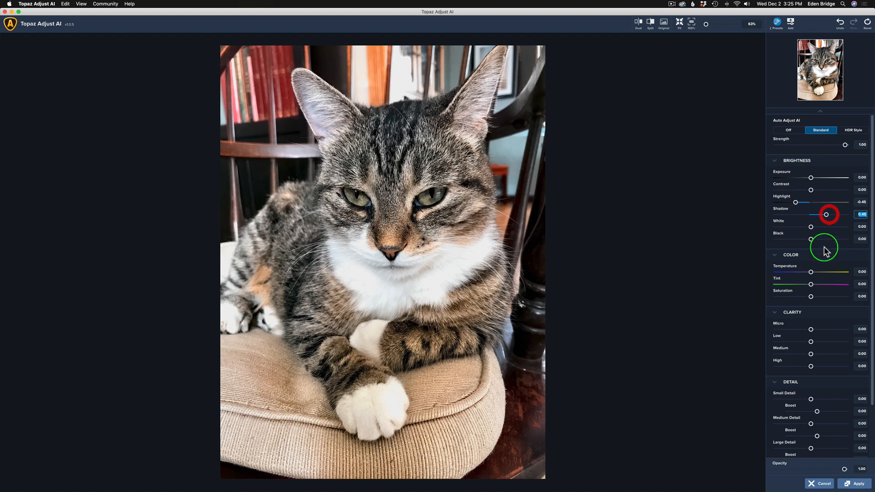
# - Warm the photo's colors by setting Temperature to 0.18
pyautogui.click(811, 271)
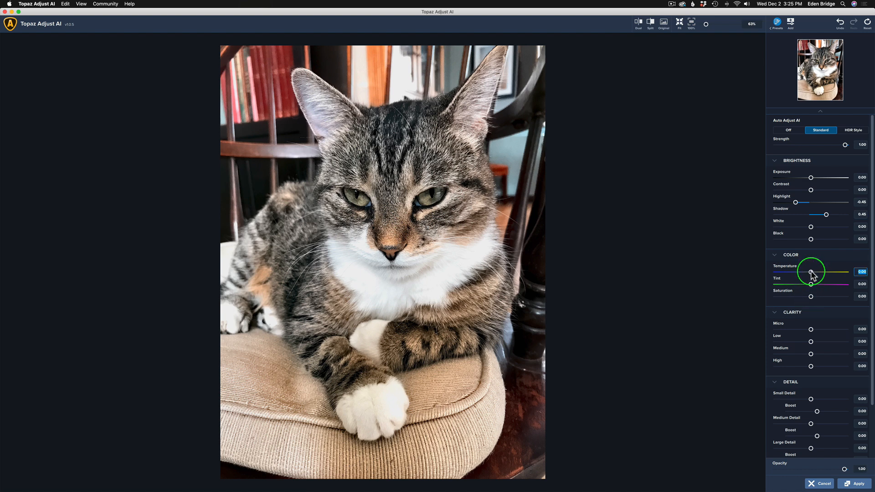
pyautogui.moveTo(810, 272)
pyautogui.mouseDown()
pyautogui.moveTo(854, 274)
pyautogui.moveTo(818, 275)
pyautogui.mouseUp()
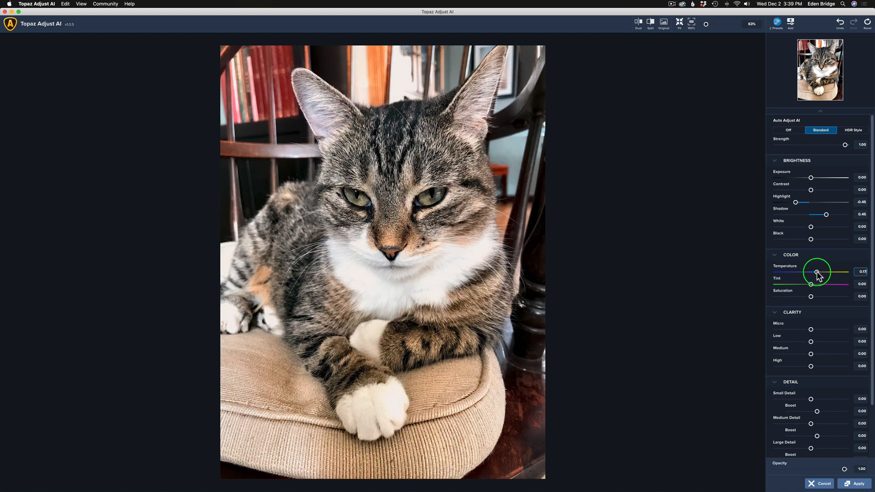
pyautogui.moveTo(817, 272); pyautogui.dragTo(817, 272)
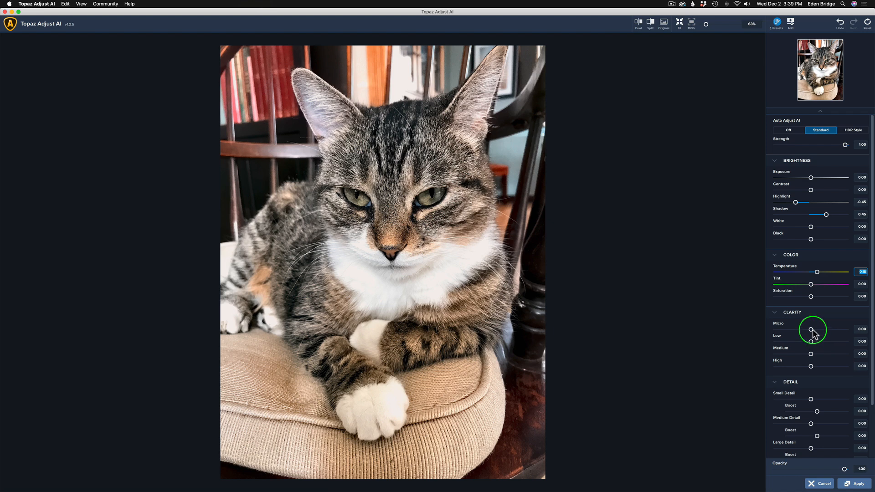
# - Set the Clarity values to Micro 0.23, Low 0.11 and Medium 0.26, and reduce High slightly
pyautogui.click(811, 329)
pyautogui.moveTo(811, 329)
pyautogui.mouseDown()
pyautogui.moveTo(838, 329)
pyautogui.moveTo(817, 329)
pyautogui.mouseUp()
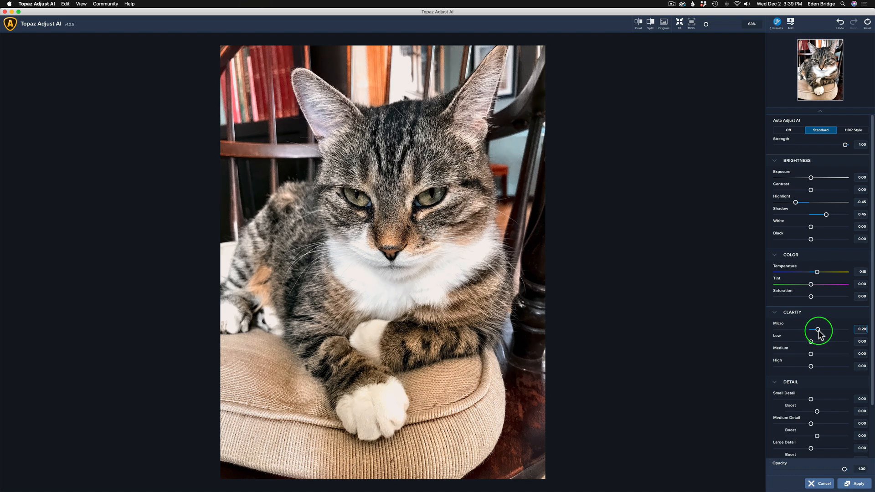
pyautogui.moveTo(818, 329); pyautogui.dragTo(811, 366)
pyautogui.click(811, 354)
# - Review the remaining Detail, Split Tone and Grain settings and apply the Adjust AI result to the photo
pyautogui.scroll(-3, 817, 391)
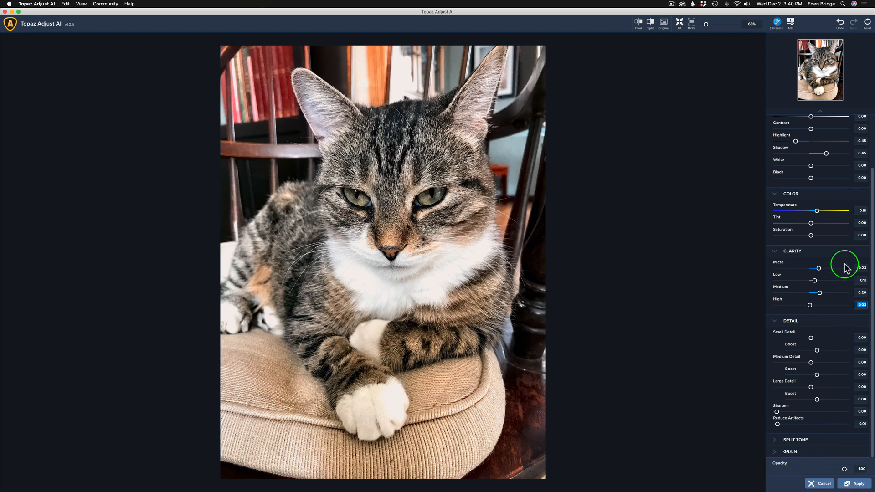
pyautogui.scroll(3, 843, 266)
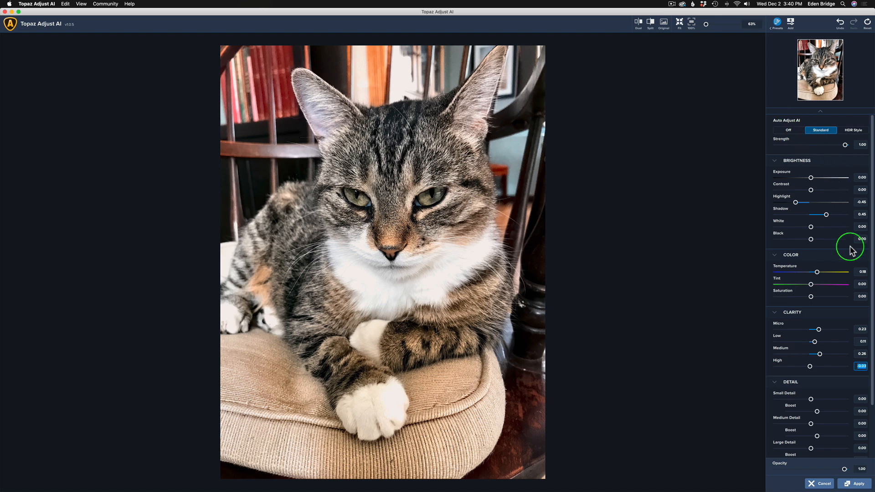
pyautogui.scroll(-3, 867, 246)
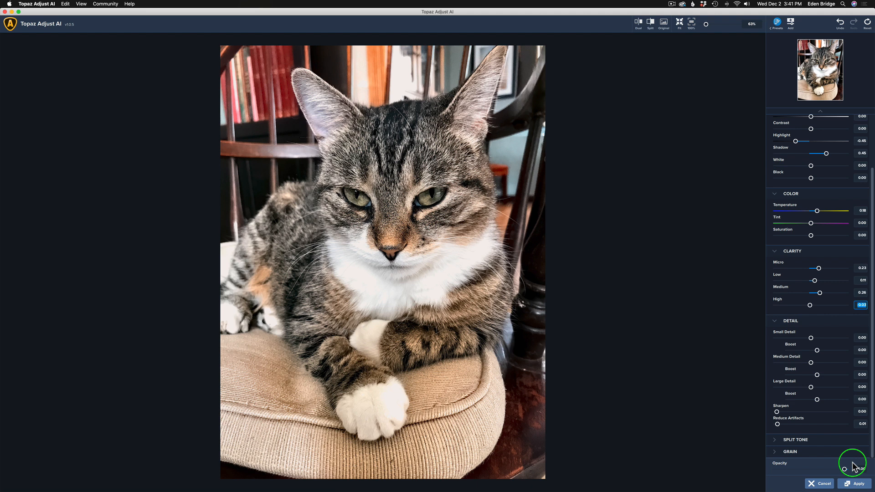
pyautogui.click(859, 485)
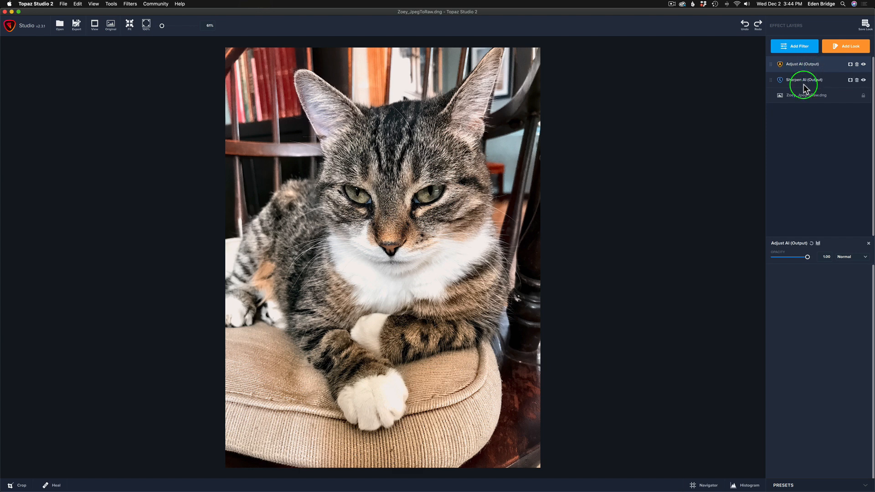
# - Compare the photo with and without the Adjust AI layer, leaving the layer enabled
pyautogui.click(864, 68)
pyautogui.click(864, 67)
pyautogui.click(864, 68)
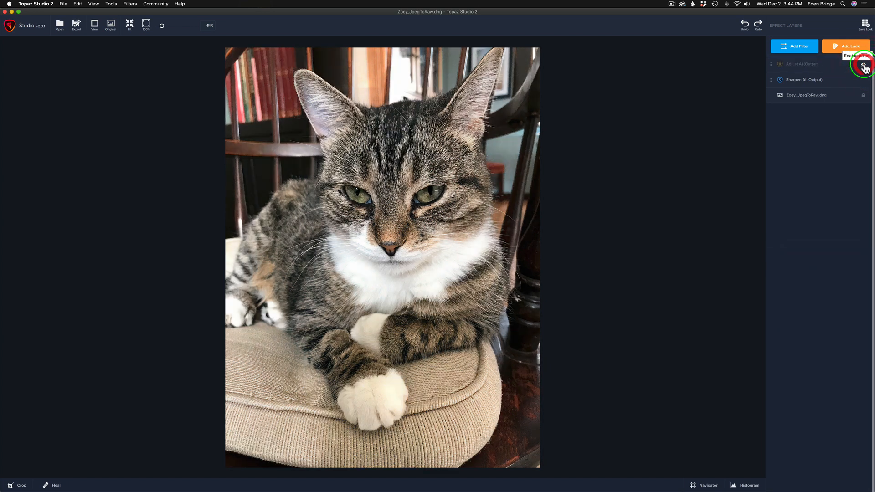
pyautogui.click(865, 68)
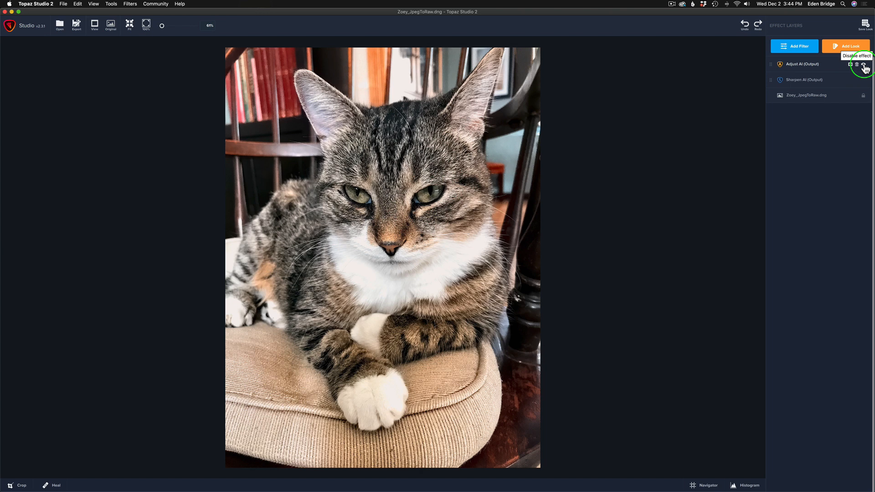
# - Set the opacity of the Adjust AI layer to 0.93
pyautogui.click(815, 64)
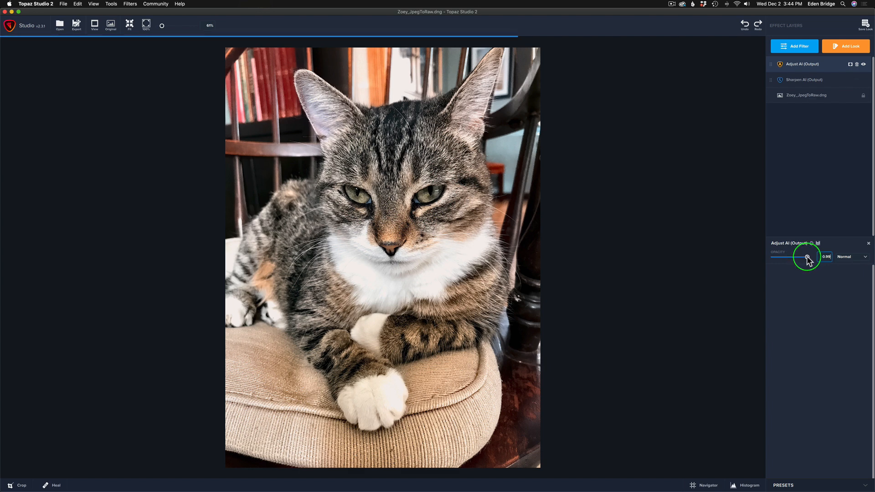
pyautogui.moveTo(807, 258)
pyautogui.mouseDown()
pyautogui.moveTo(742, 250)
pyautogui.moveTo(815, 256)
pyautogui.moveTo(806, 261)
pyautogui.mouseUp()
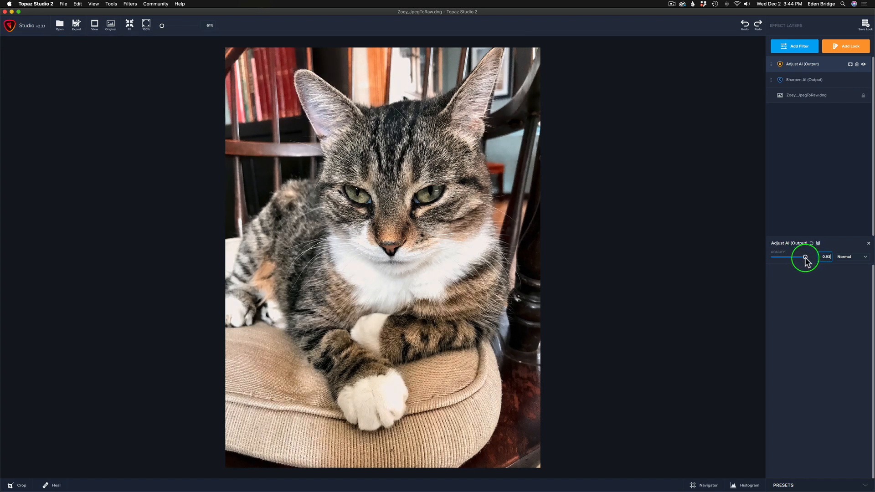
pyautogui.click(805, 258)
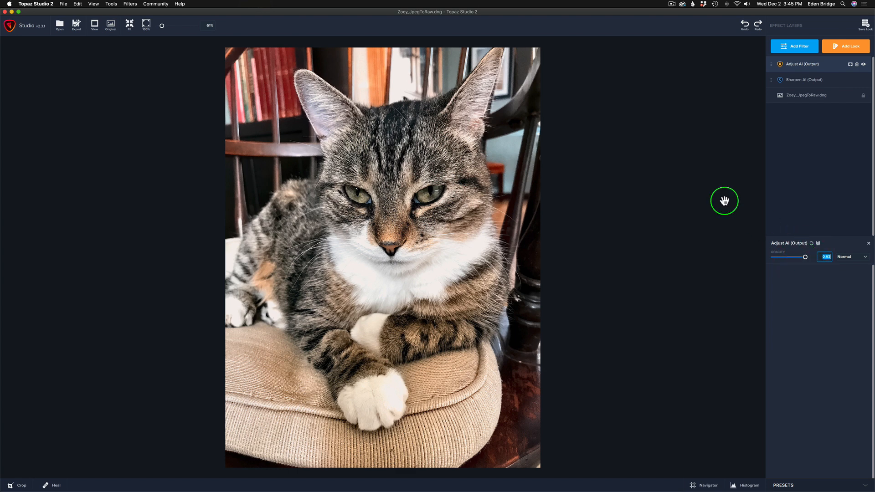
# - Compare the edited photo with the original image
pyautogui.click(701, 190)
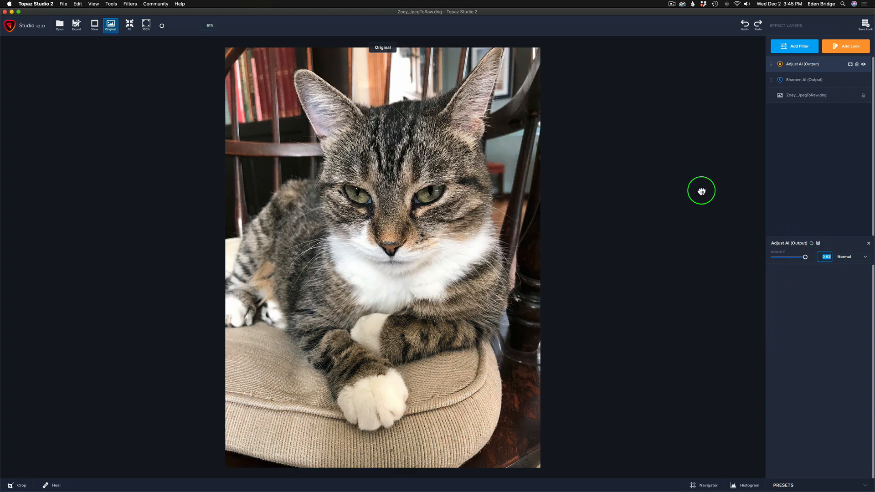
pyautogui.click(701, 191)
pyautogui.click(701, 191)
pyautogui.click(702, 191)
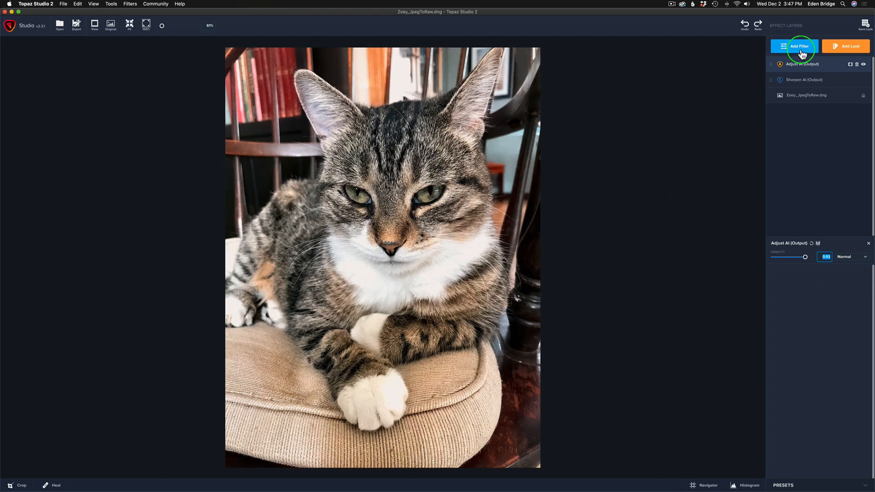
# - Add a Focal Blur filter with Circular Blur and extend its focus area upward over the cat's forehead
pyautogui.click(801, 47)
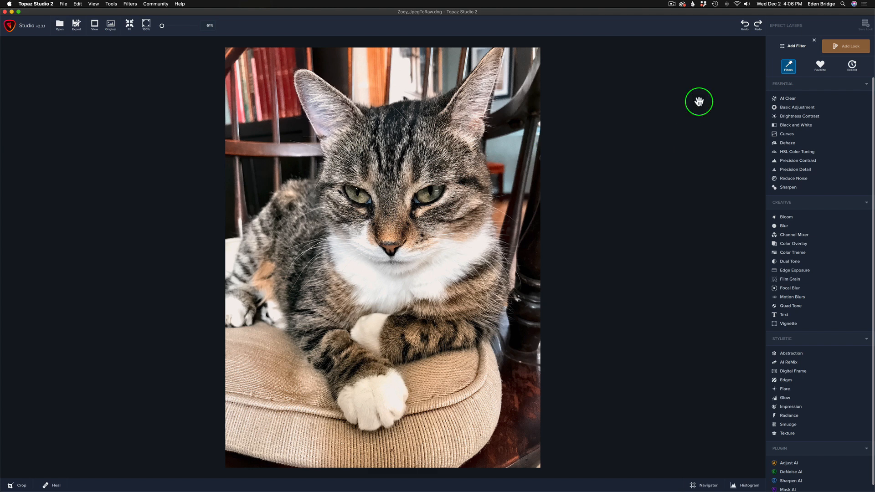
pyautogui.click(784, 289)
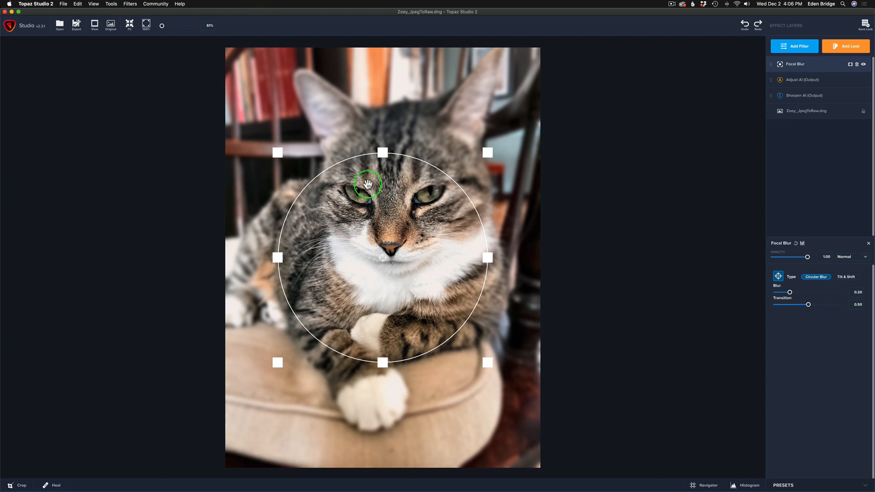
pyautogui.moveTo(383, 152); pyautogui.dragTo(385, 132)
pyautogui.moveTo(380, 251); pyautogui.dragTo(384, 248)
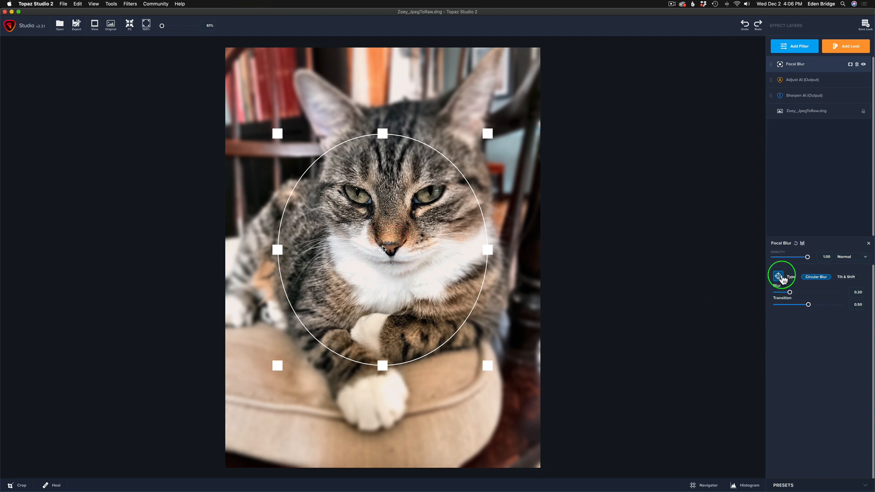
# - Check the blur without its overlay, then stretch the focus area into a tall ellipse from between the ears to the front paw
pyautogui.click(778, 277)
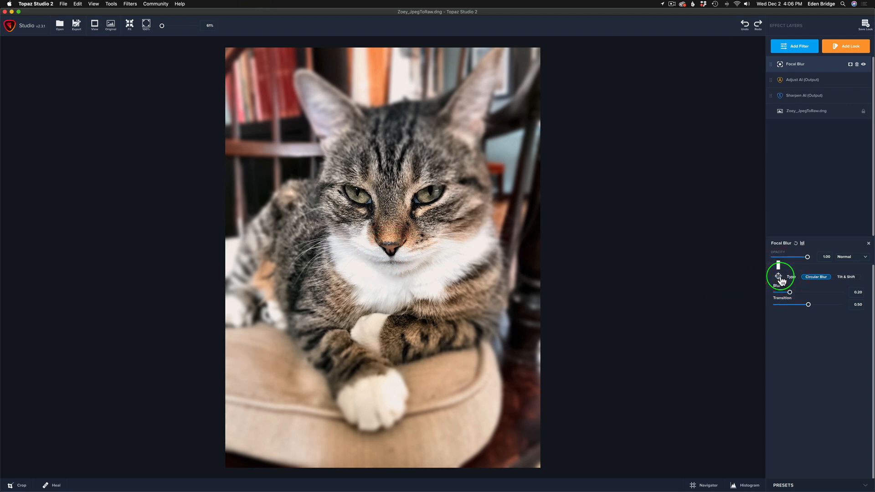
pyautogui.click(778, 277)
pyautogui.moveTo(382, 133); pyautogui.dragTo(383, 98)
pyautogui.click(382, 247)
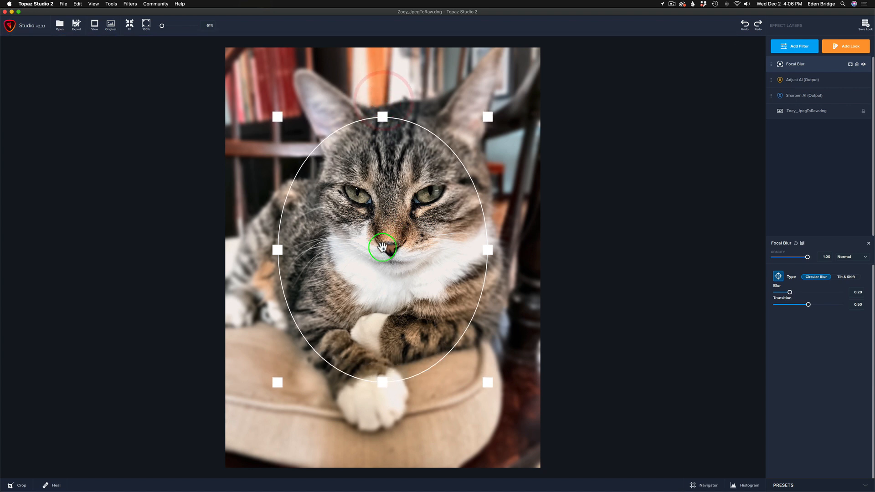
# - Reposition the Focal Blur focus ellipse over the cat's face and chest and stretch it down over the front paw
pyautogui.moveTo(472, 91); pyautogui.dragTo(472, 92)
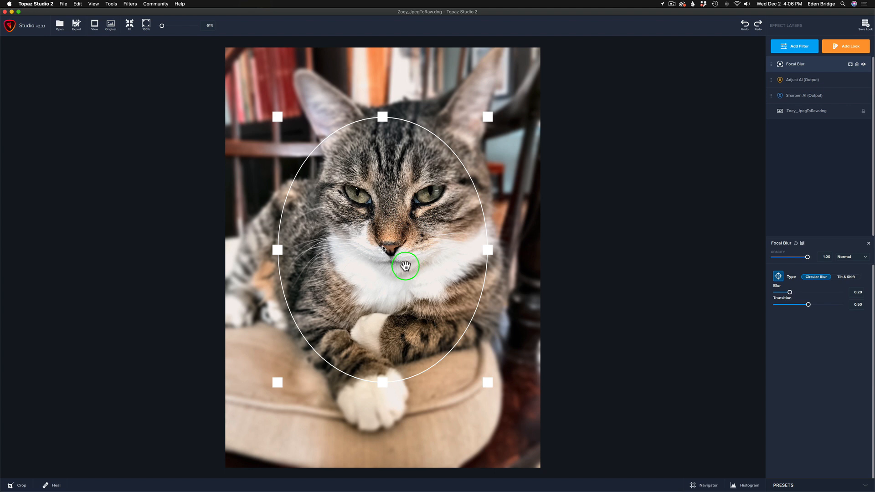
pyautogui.moveTo(382, 250); pyautogui.dragTo(388, 247)
pyautogui.moveTo(395, 330); pyautogui.dragTo(396, 331)
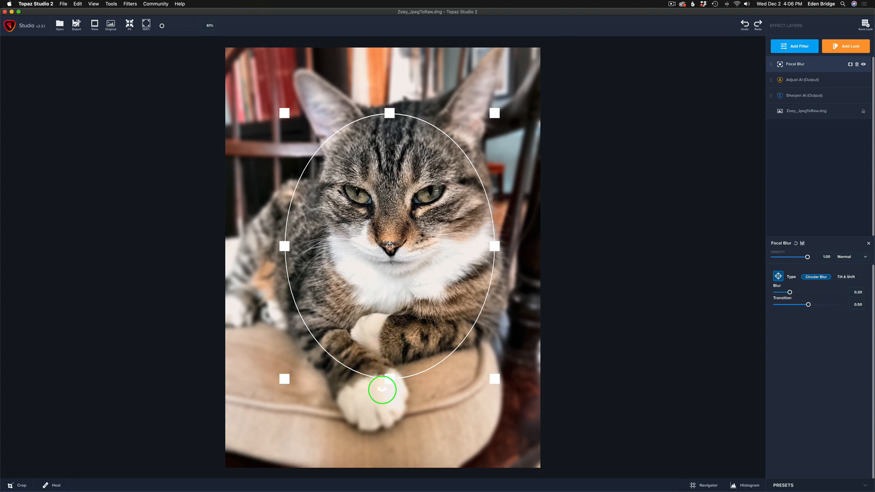
pyautogui.moveTo(388, 378); pyautogui.dragTo(383, 408)
pyautogui.moveTo(387, 301); pyautogui.dragTo(380, 323)
pyautogui.click(383, 365)
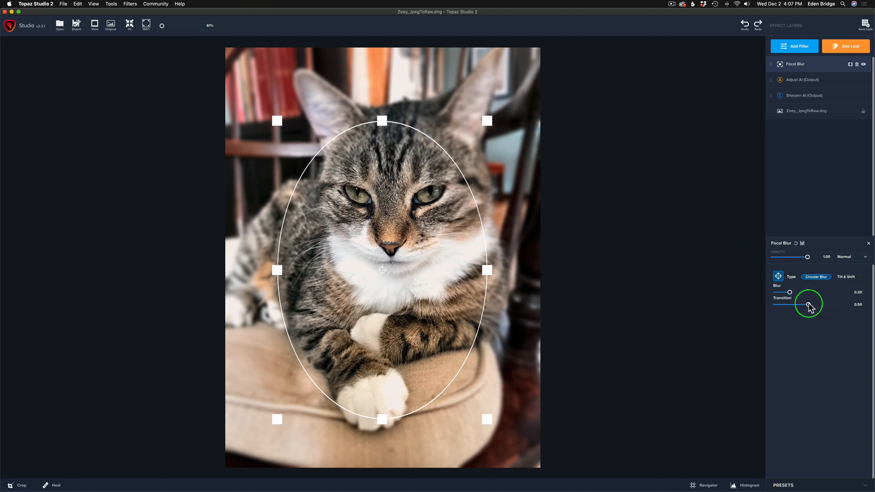
# - Shift the focus ellipse slightly upward, hide its overlay, and set the Focal Blur's Blur to 0.23 and Transition to 0.25
pyautogui.moveTo(807, 304)
pyautogui.mouseDown()
pyautogui.moveTo(737, 293)
pyautogui.moveTo(790, 306)
pyautogui.mouseUp()
pyautogui.moveTo(412, 297); pyautogui.dragTo(418, 291)
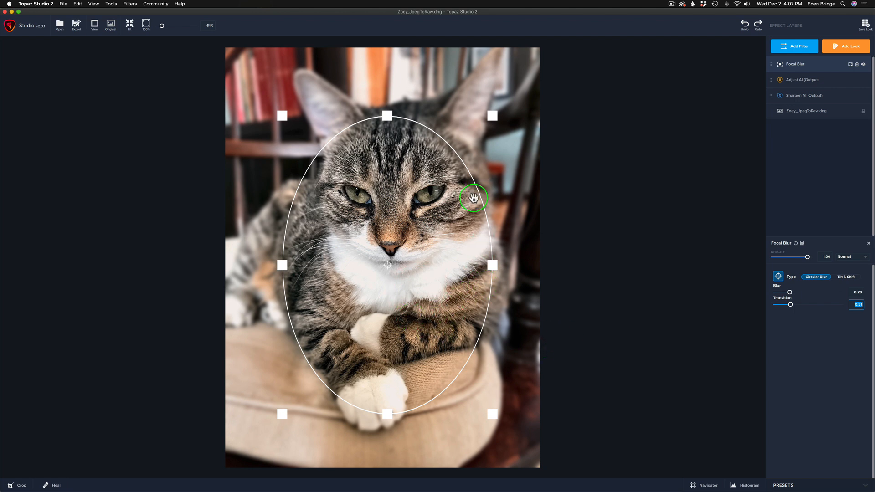
pyautogui.click(778, 276)
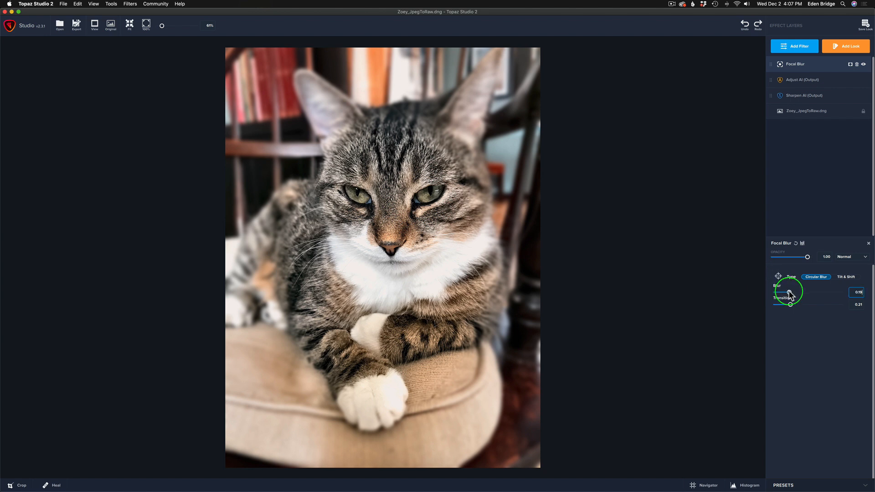
pyautogui.moveTo(791, 293)
pyautogui.mouseDown()
pyautogui.moveTo(822, 301)
pyautogui.moveTo(775, 294)
pyautogui.moveTo(792, 294)
pyautogui.moveTo(793, 305)
pyautogui.mouseUp()
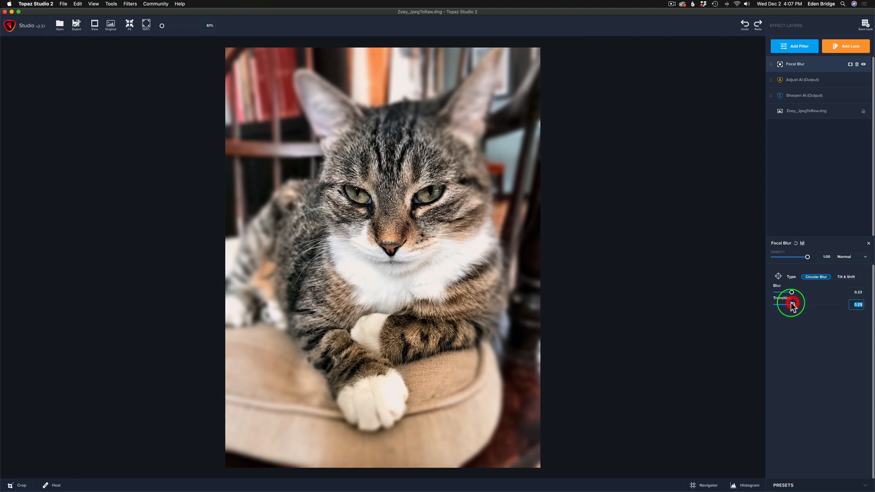
# - Extend the focus ellipse to the top of the cat's head and check the photo with and without the Focal Blur layer
pyautogui.click(778, 276)
pyautogui.moveTo(388, 117); pyautogui.dragTo(393, 106)
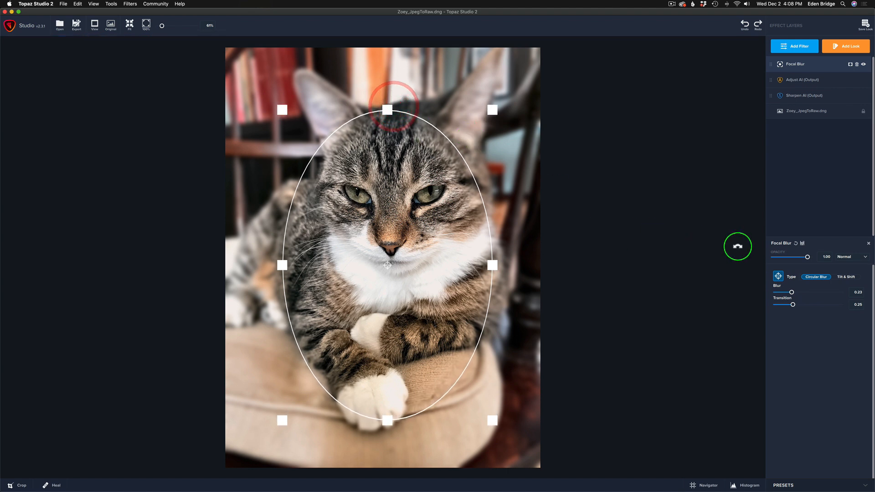
pyautogui.click(778, 276)
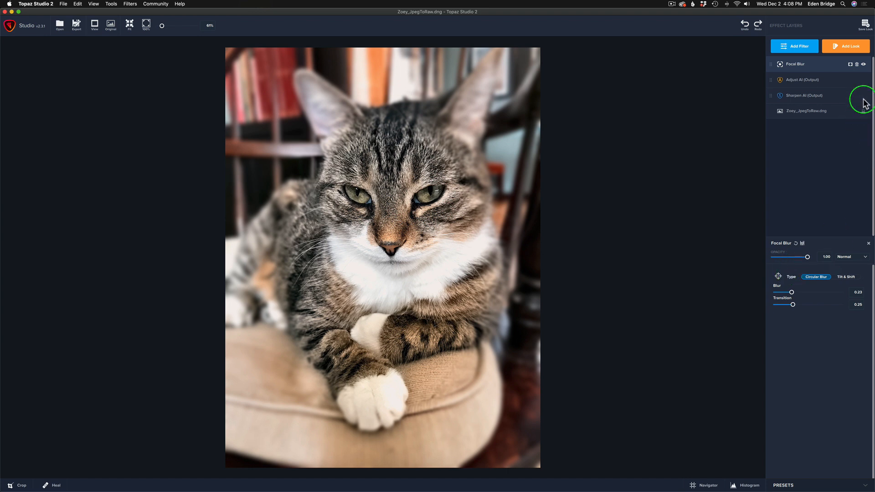
pyautogui.click(864, 65)
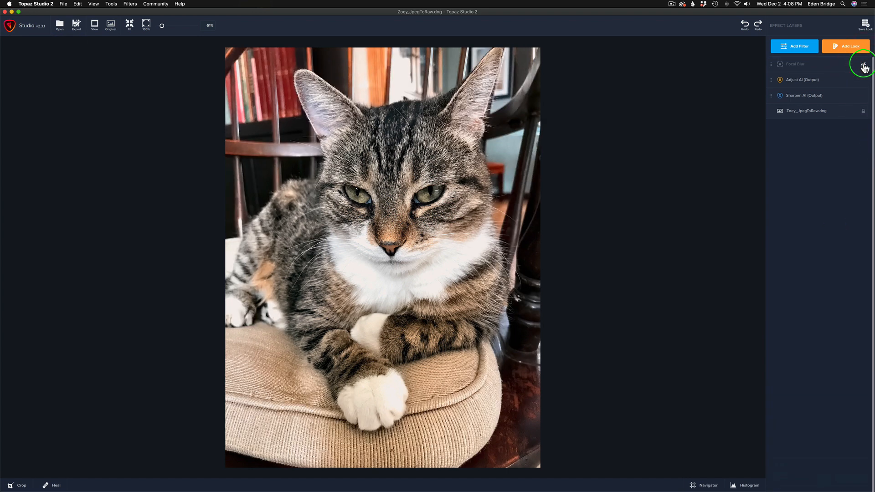
pyautogui.click(863, 65)
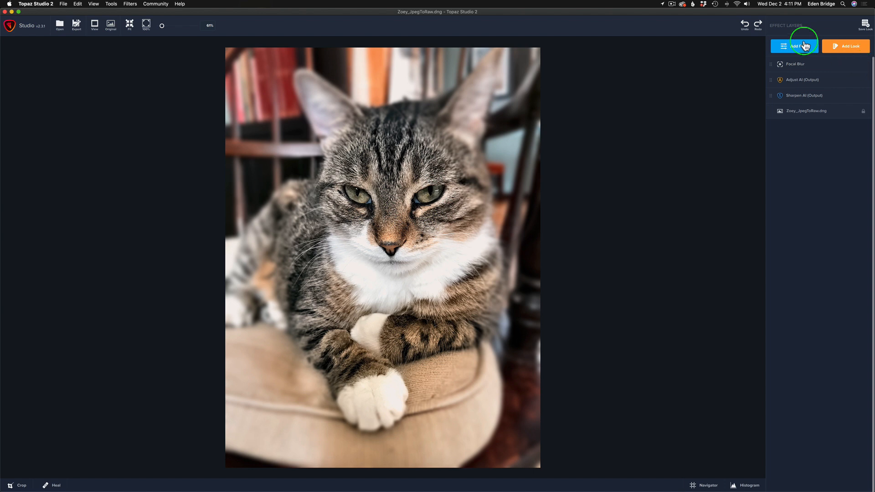
# - Add a Vignette filter with Strength 0.58 and Size 0.64, and check the photo with and without it
pyautogui.click(795, 46)
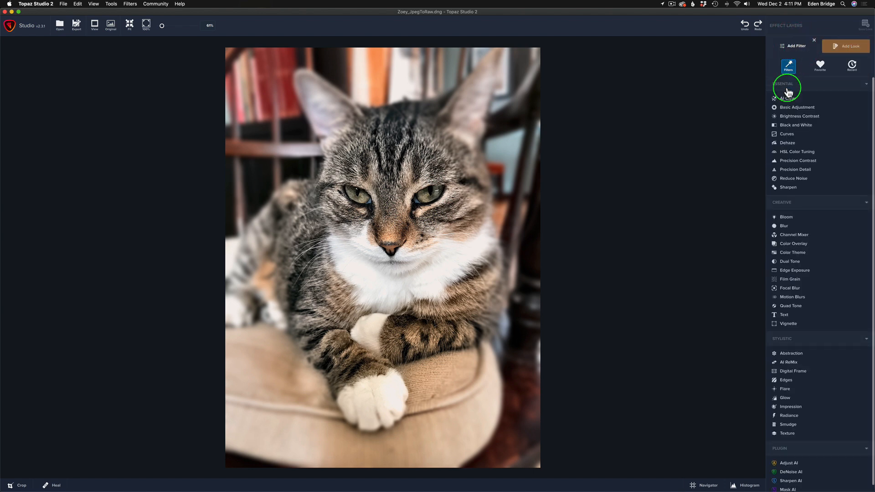
pyautogui.click(787, 326)
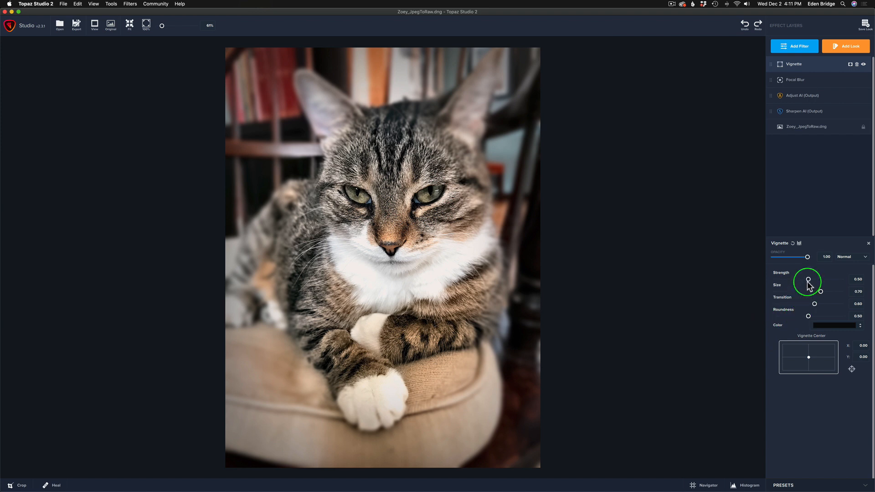
pyautogui.moveTo(807, 280); pyautogui.dragTo(825, 279)
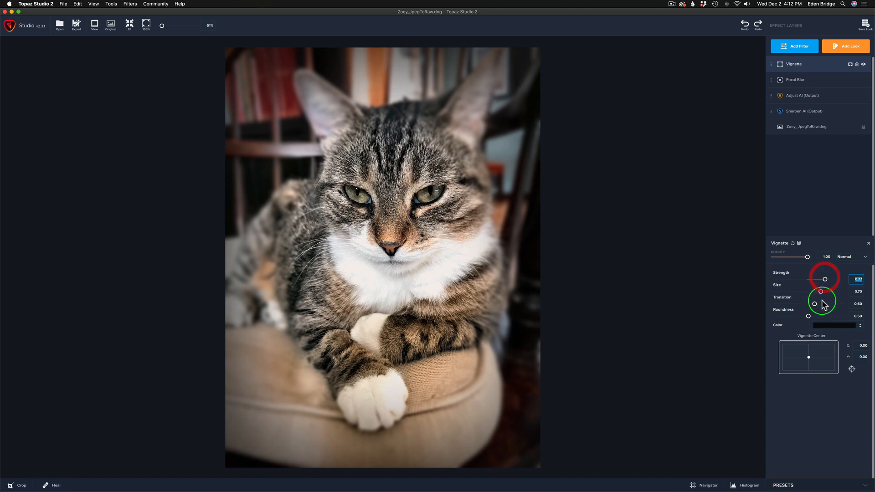
pyautogui.moveTo(821, 295)
pyautogui.mouseDown()
pyautogui.moveTo(793, 292)
pyautogui.moveTo(818, 292)
pyautogui.moveTo(822, 279)
pyautogui.moveTo(814, 279)
pyautogui.mouseUp()
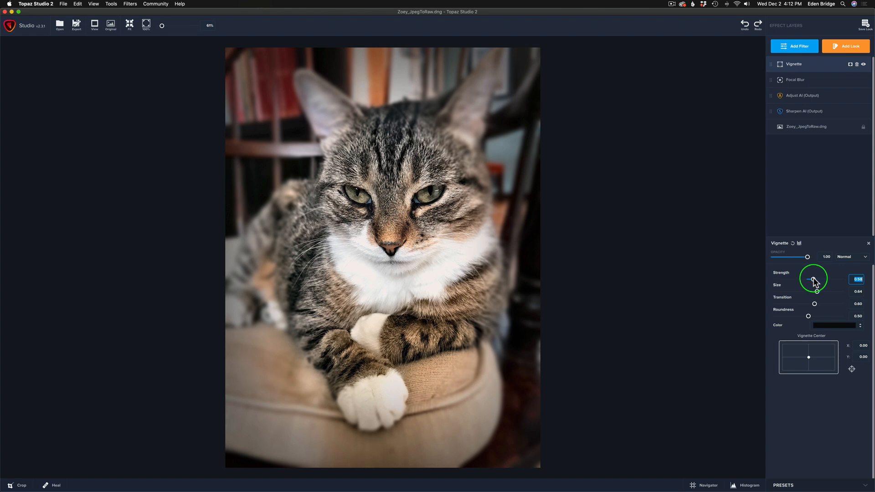
pyautogui.click(864, 65)
pyautogui.click(863, 65)
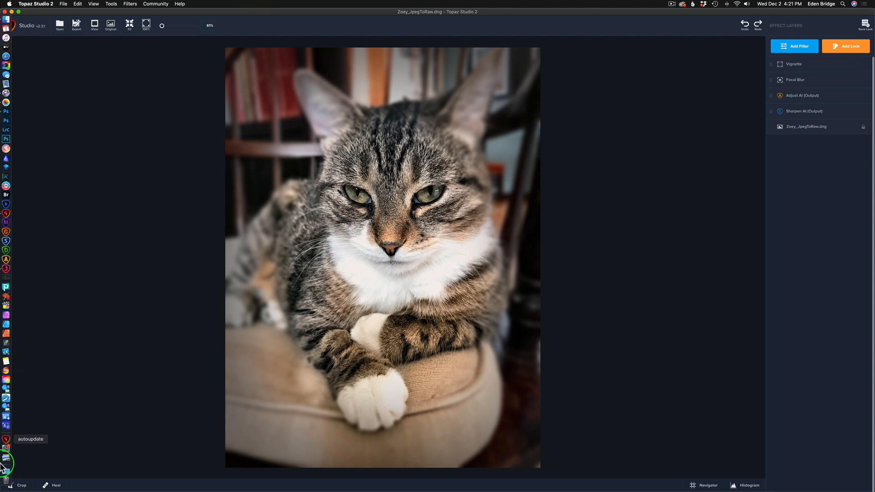
# - Start a canvas crop and set its aspect ratio to Original
pyautogui.click(20, 486)
pyautogui.click(834, 75)
pyautogui.click(841, 79)
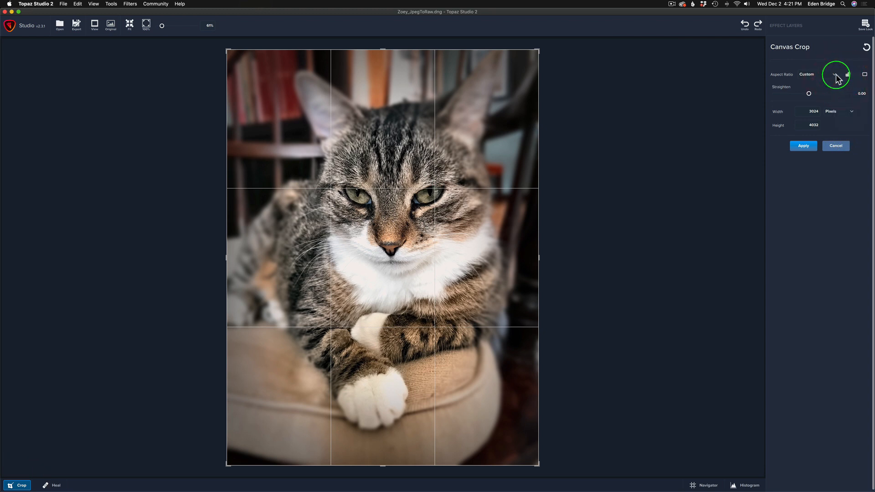
pyautogui.click(834, 75)
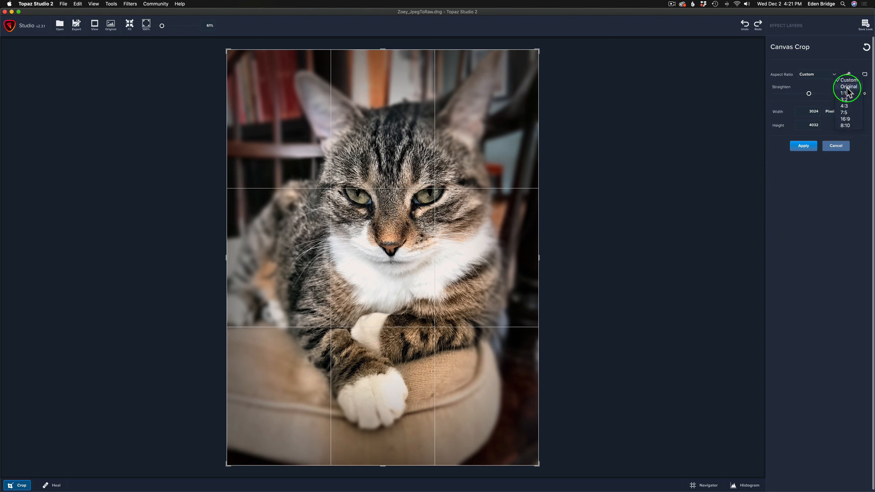
pyautogui.click(849, 87)
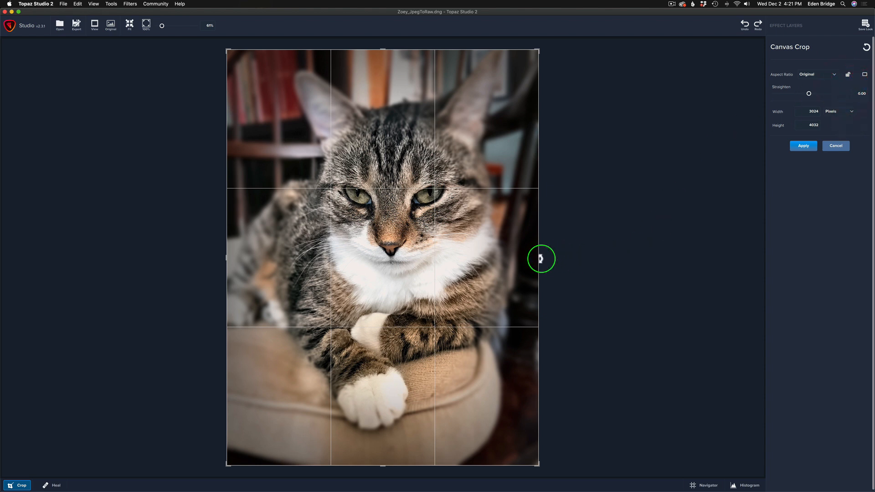
# - Shrink the crop frame to 2921 × 3894 pixels, reposition the photo vertically inside it, and apply the crop
pyautogui.moveTo(537, 258); pyautogui.dragTo(532, 257)
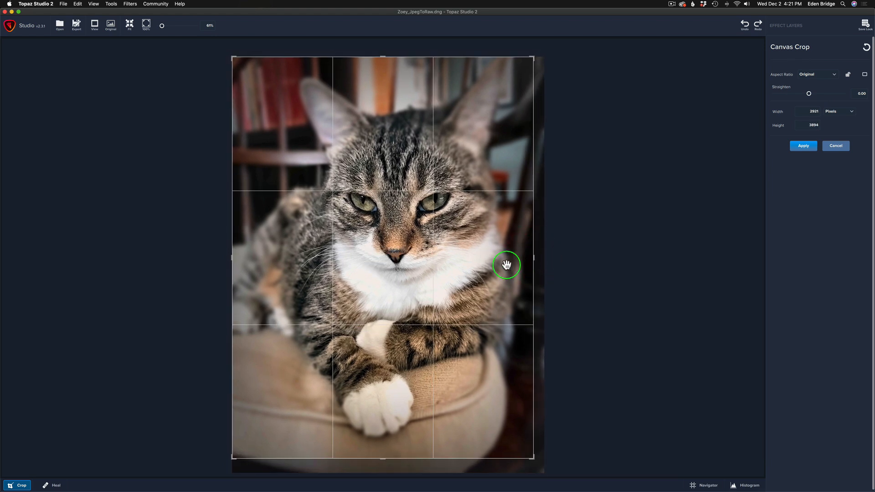
pyautogui.moveTo(491, 259); pyautogui.dragTo(492, 259)
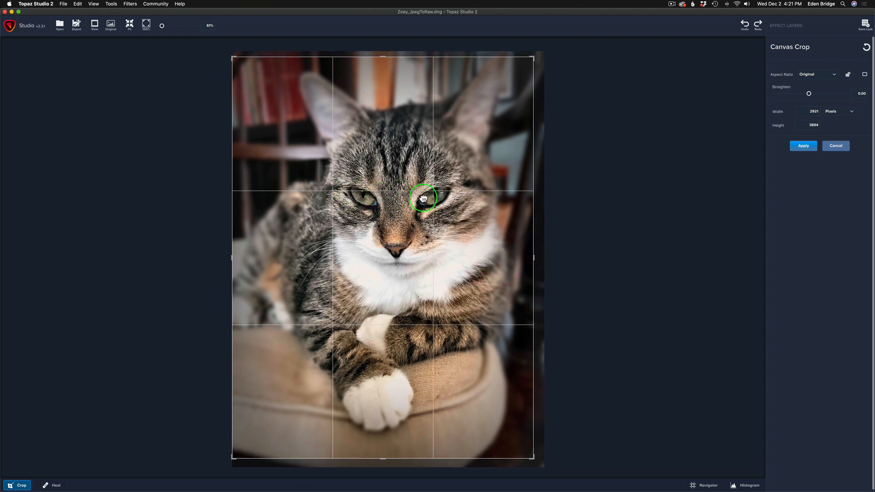
pyautogui.moveTo(423, 199); pyautogui.dragTo(423, 202)
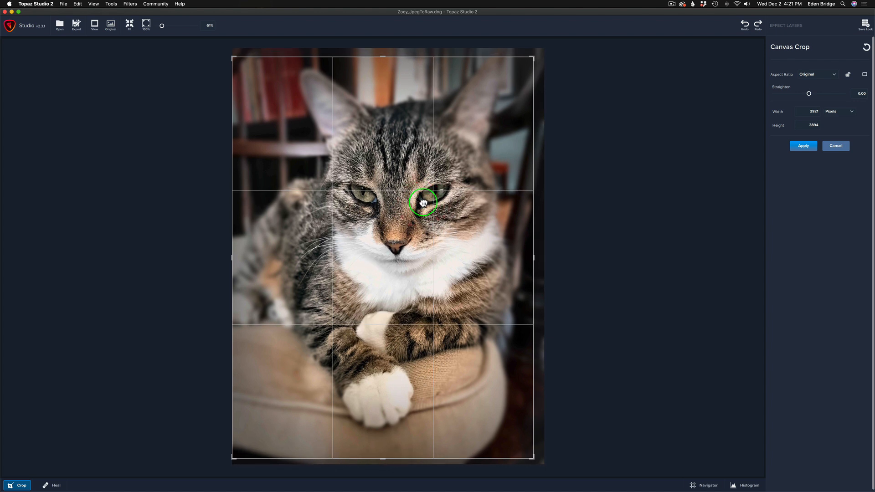
pyautogui.click(808, 146)
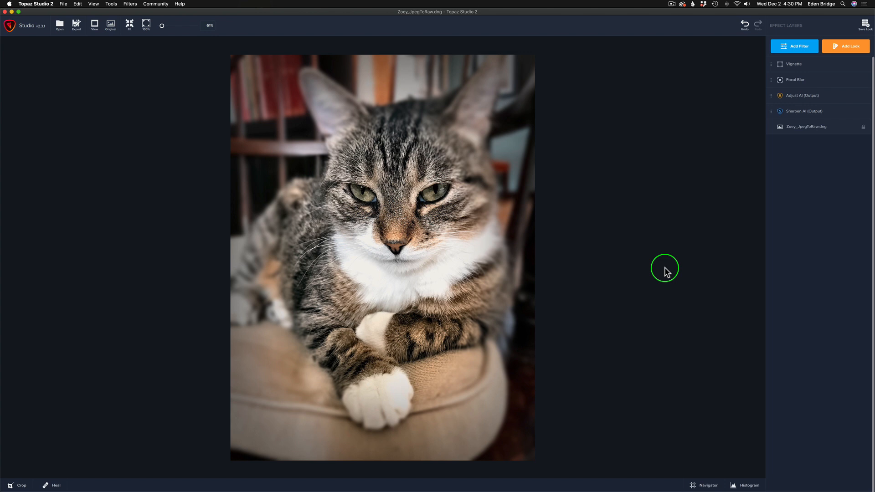
# - Compare the finished photo with the original image and view the available save and export commands
pyautogui.press('space')
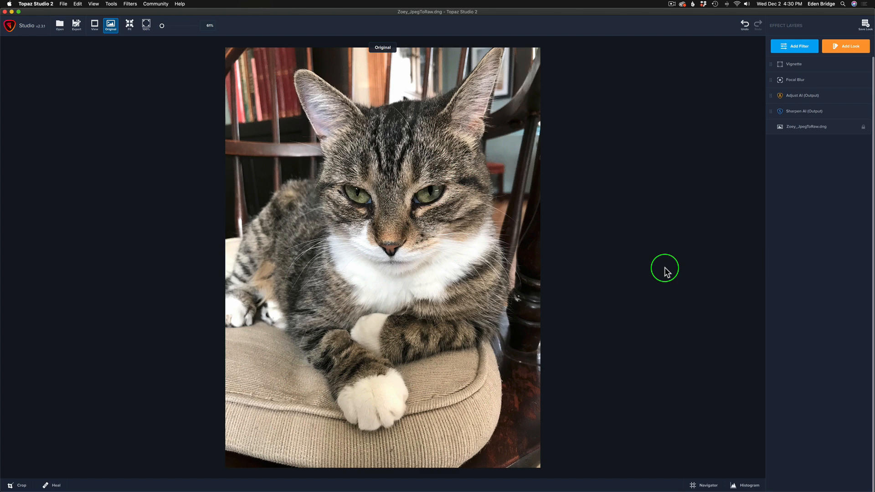
pyautogui.click(665, 268)
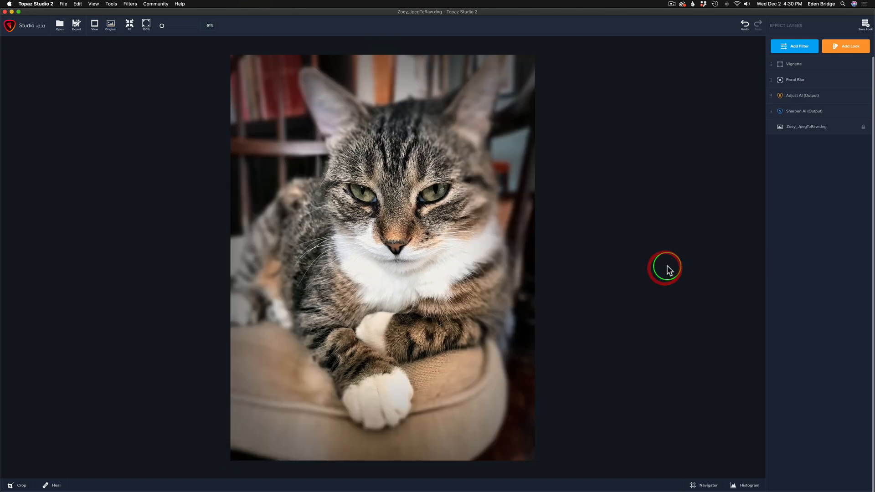
pyautogui.click(60, 4)
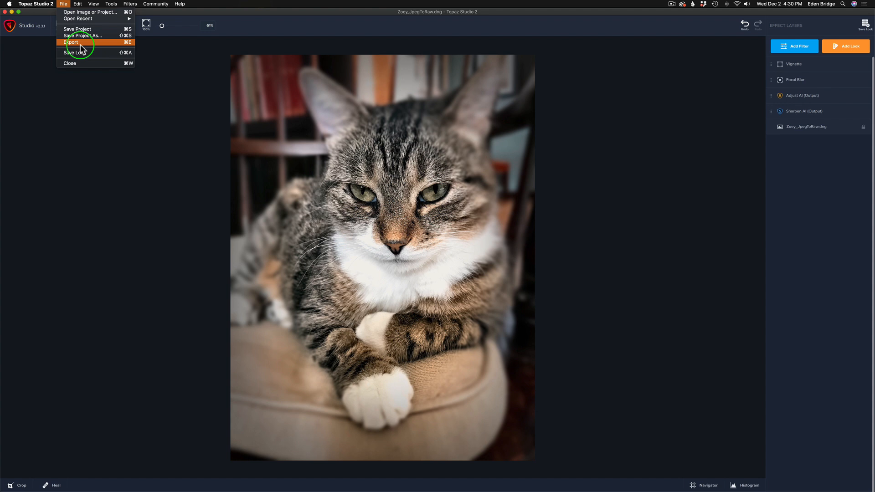
pyautogui.click(138, 137)
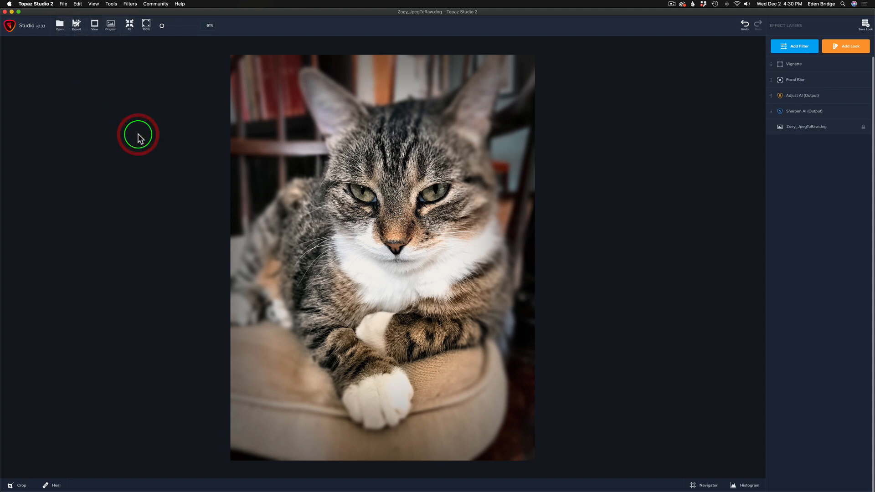